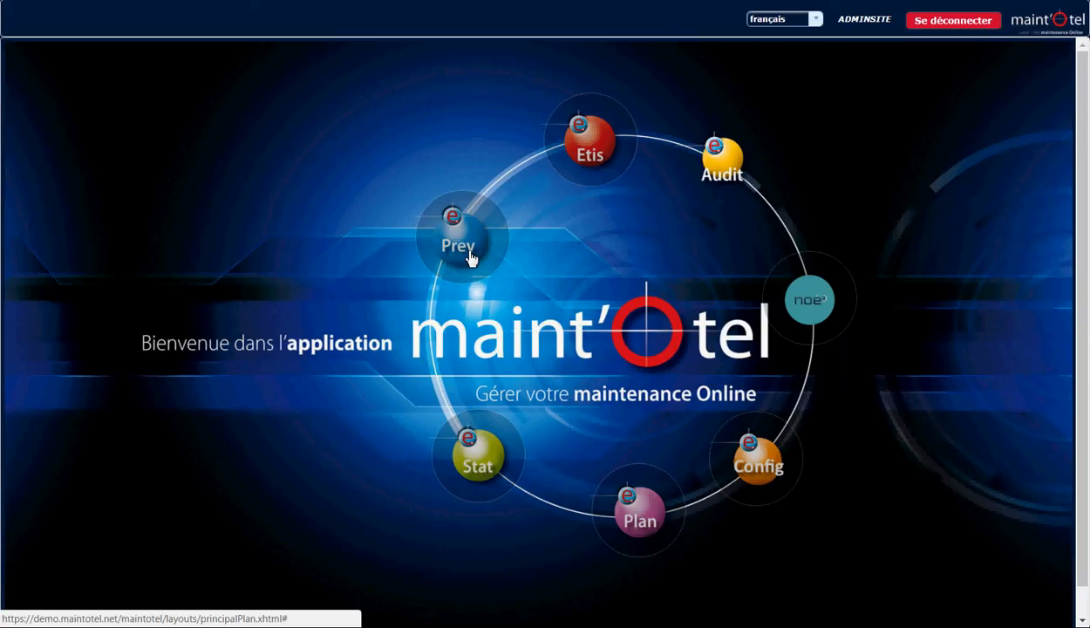
Open the Prev module and collapse the empty details pane beside the work order list.
left_click(471, 259)
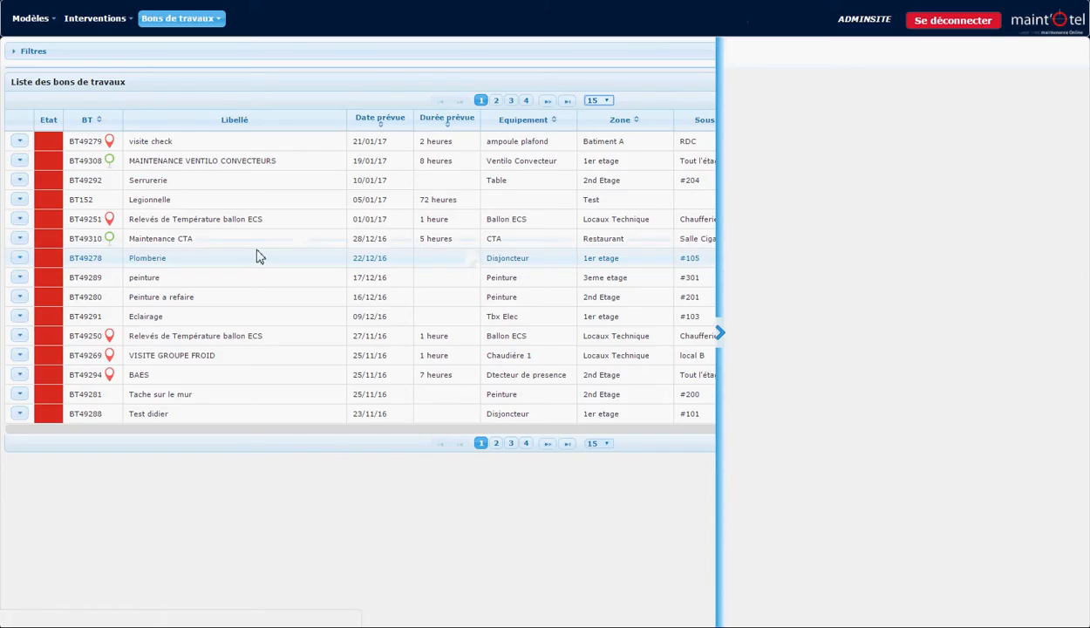
left_click(721, 333)
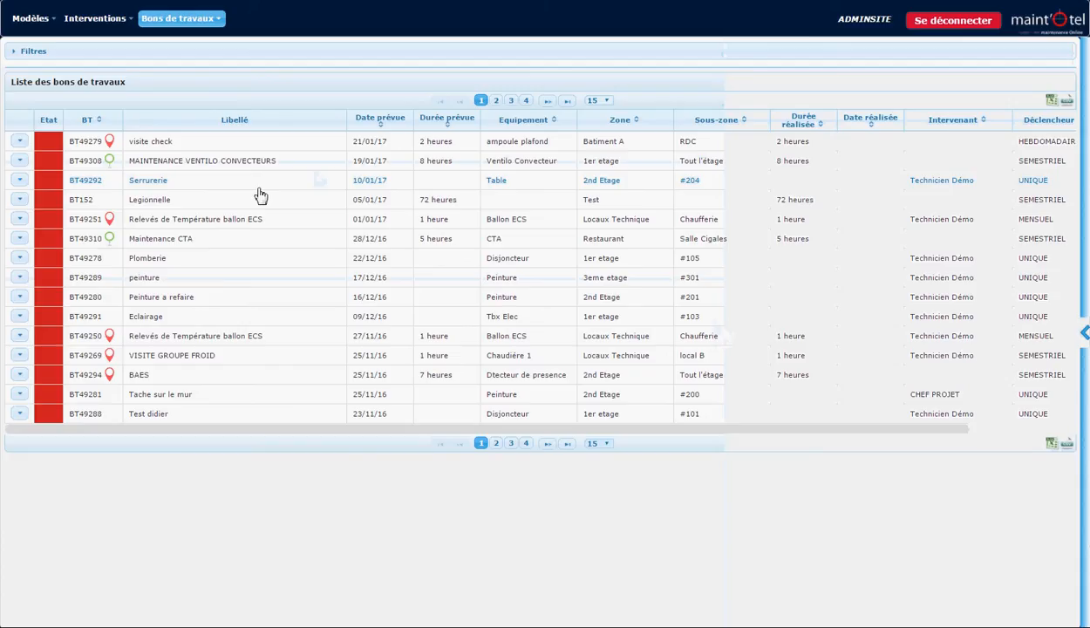
Display the list of scheduled preventive interventions with its filters collapsed and look through the entries.
mouse_move(101, 27)
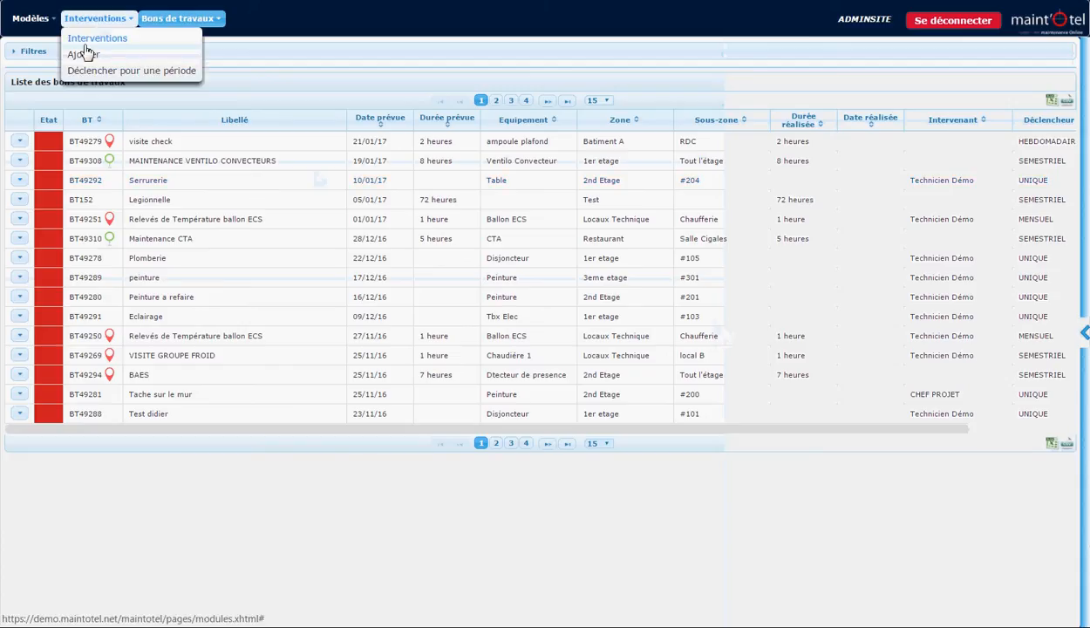
left_click(84, 42)
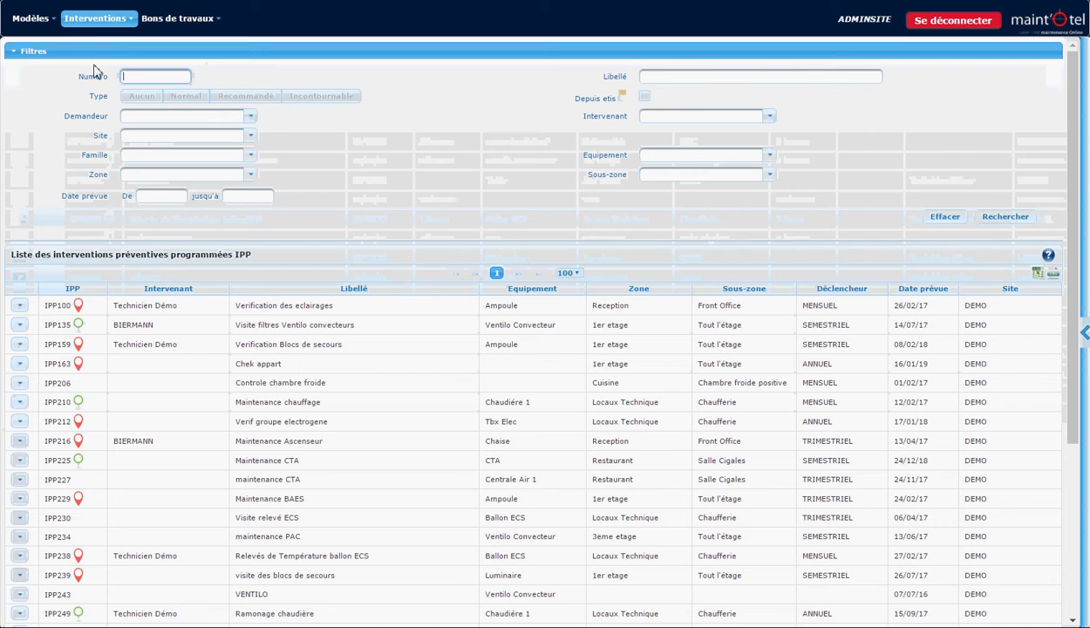
left_click(26, 53)
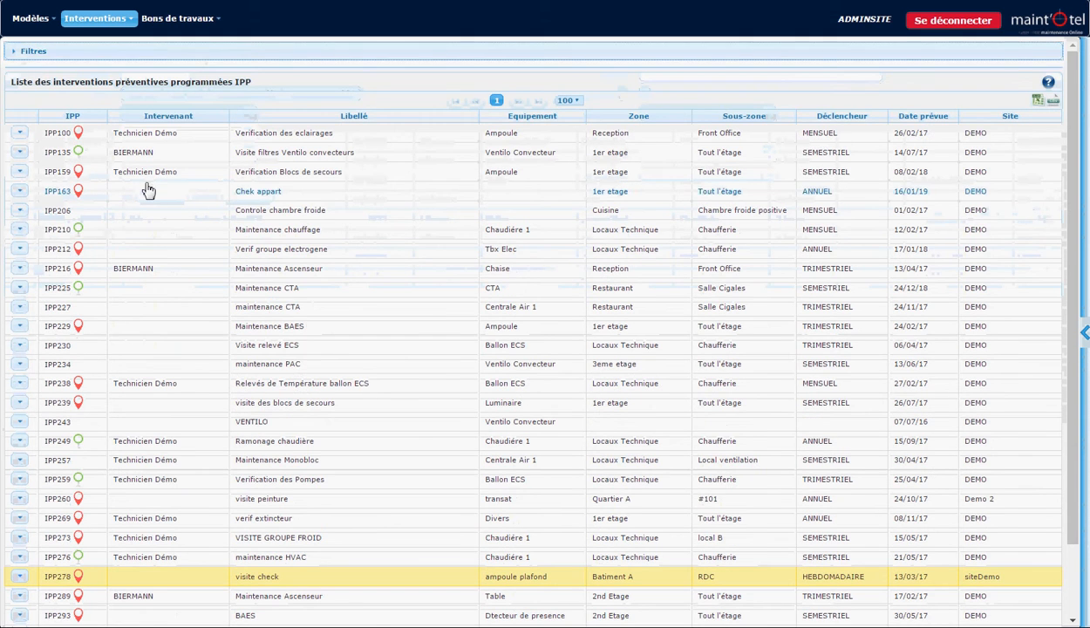
scroll(148, 190, "down", 2)
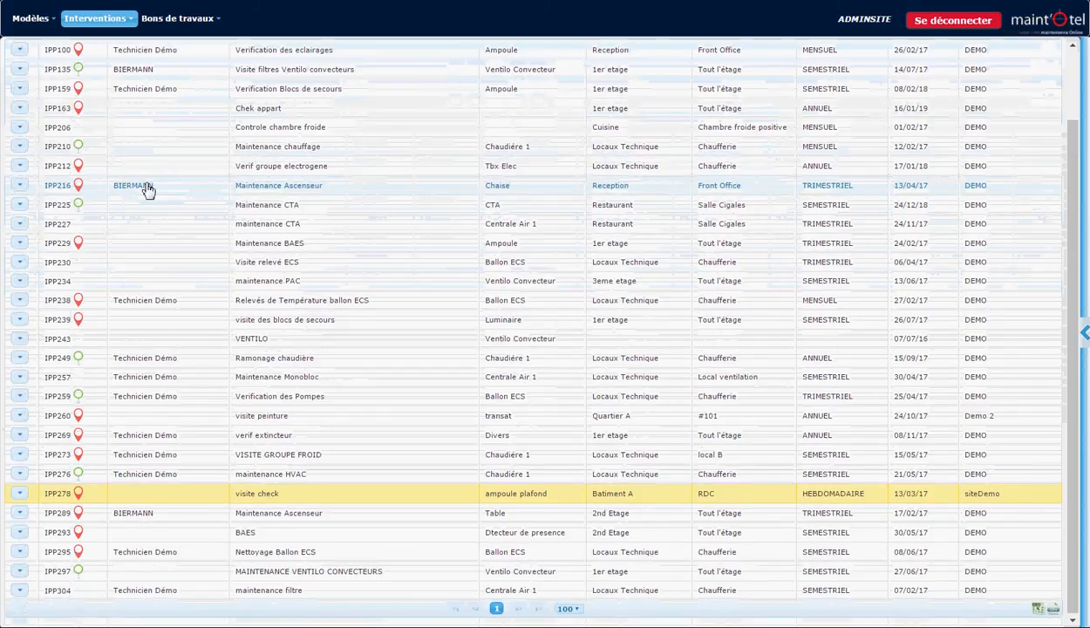
scroll(148, 190, "up", 2)
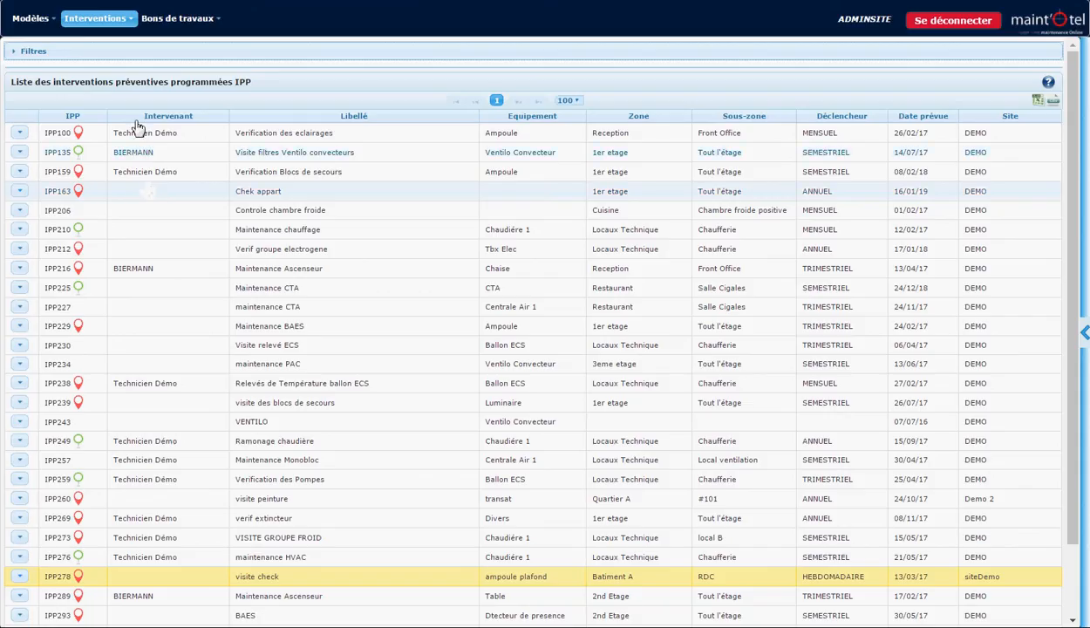
Start a new preventive intervention and set its site to DEMO.
left_click(111, 26)
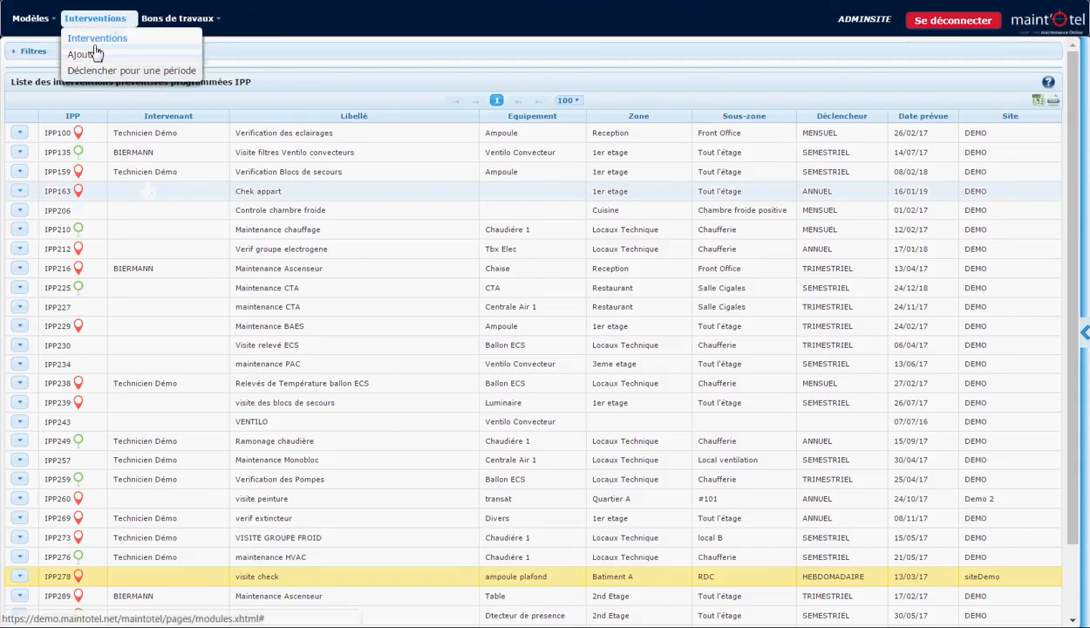
left_click(87, 55)
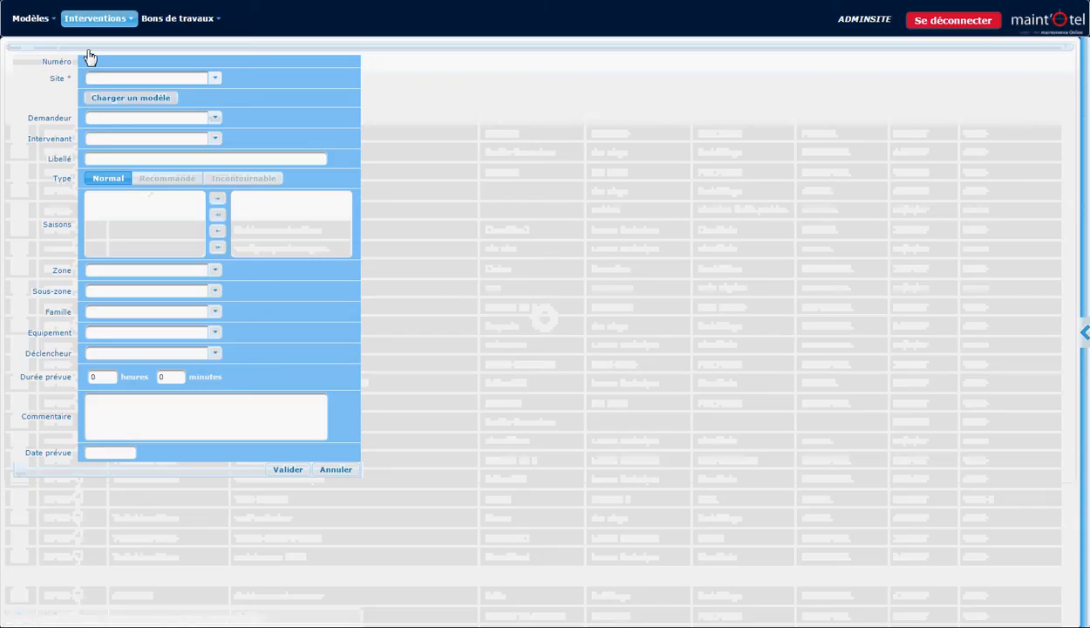
left_click(153, 80)
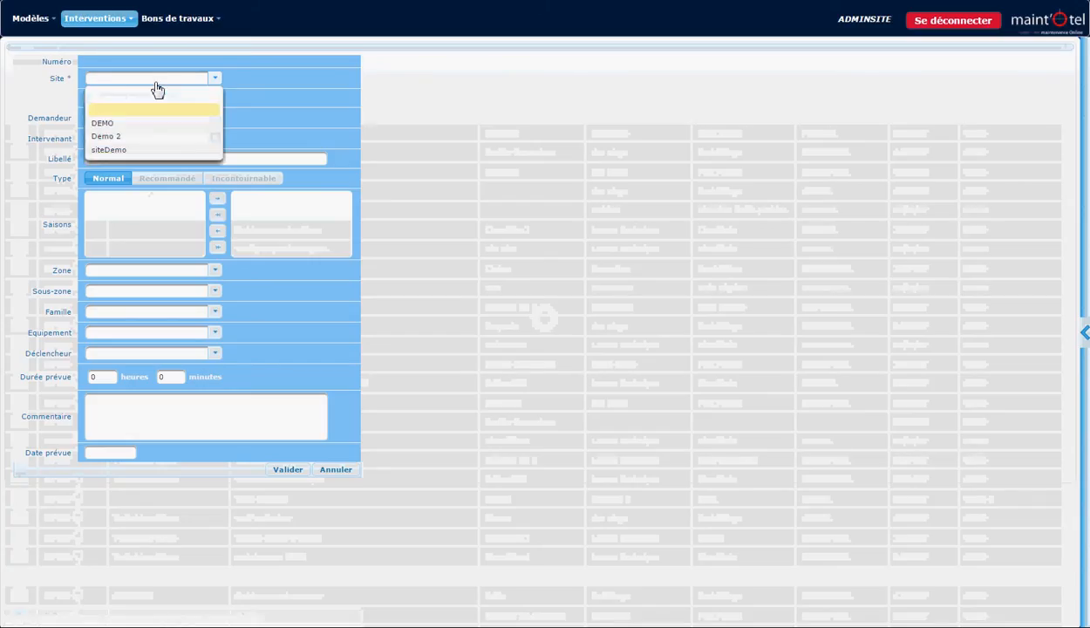
left_click(145, 128)
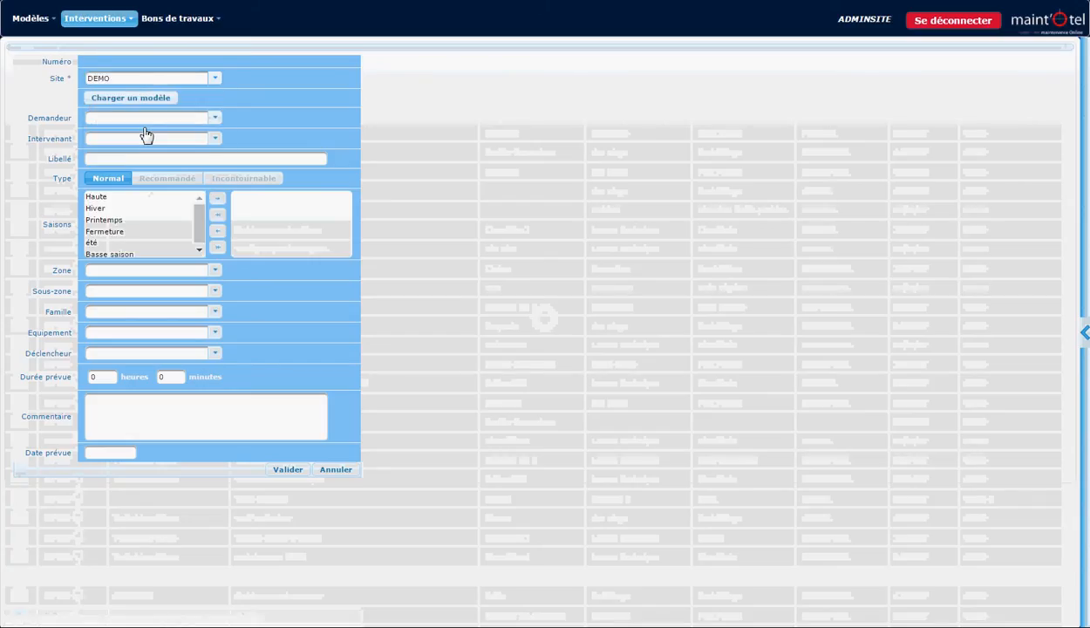
Label the new intervention "maintenance chaudiere".
left_click(143, 158)
type("maintenance d")
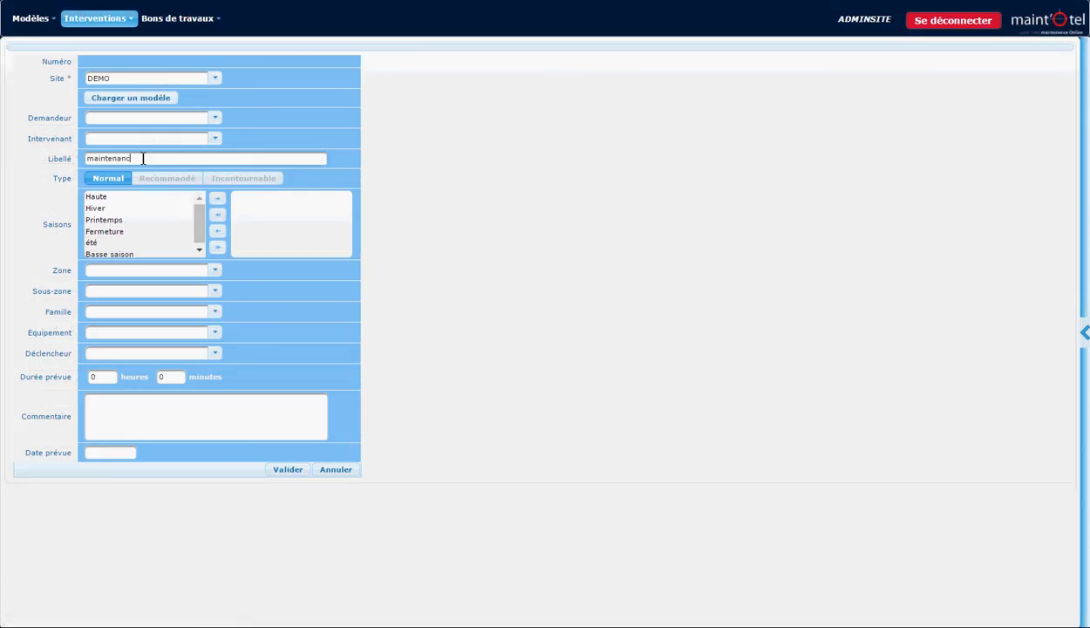
type("haudiere")
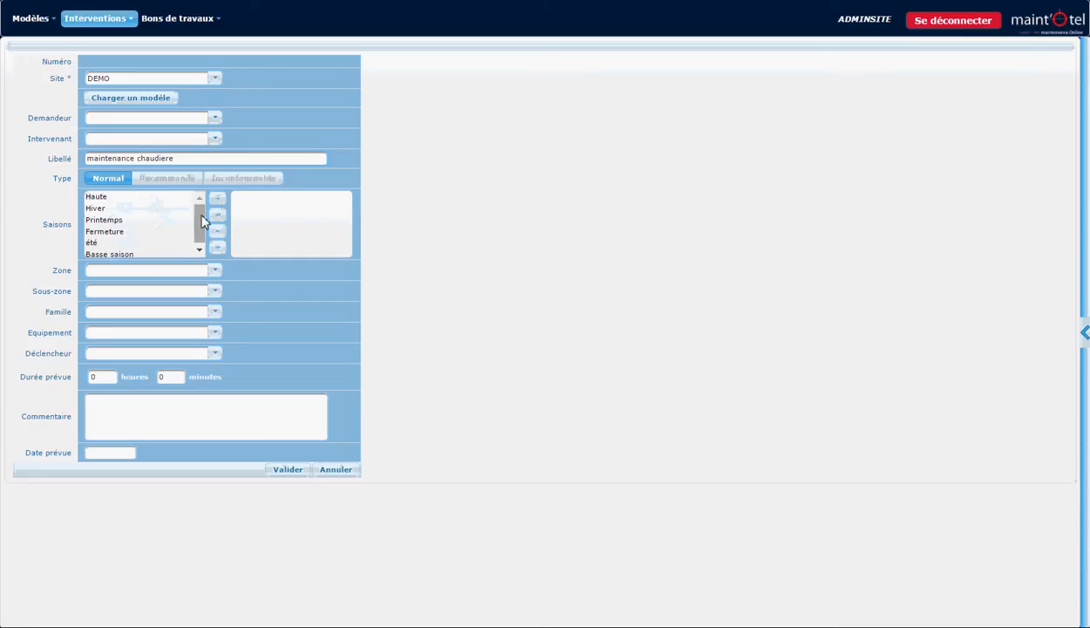
Assign the Hiver season to the intervention and set its type to Recommandé.
mouse_move(202, 221)
left_mouse_down()
mouse_move(205, 234)
mouse_move(200, 219)
left_mouse_up()
left_click(175, 208)
left_click(218, 199)
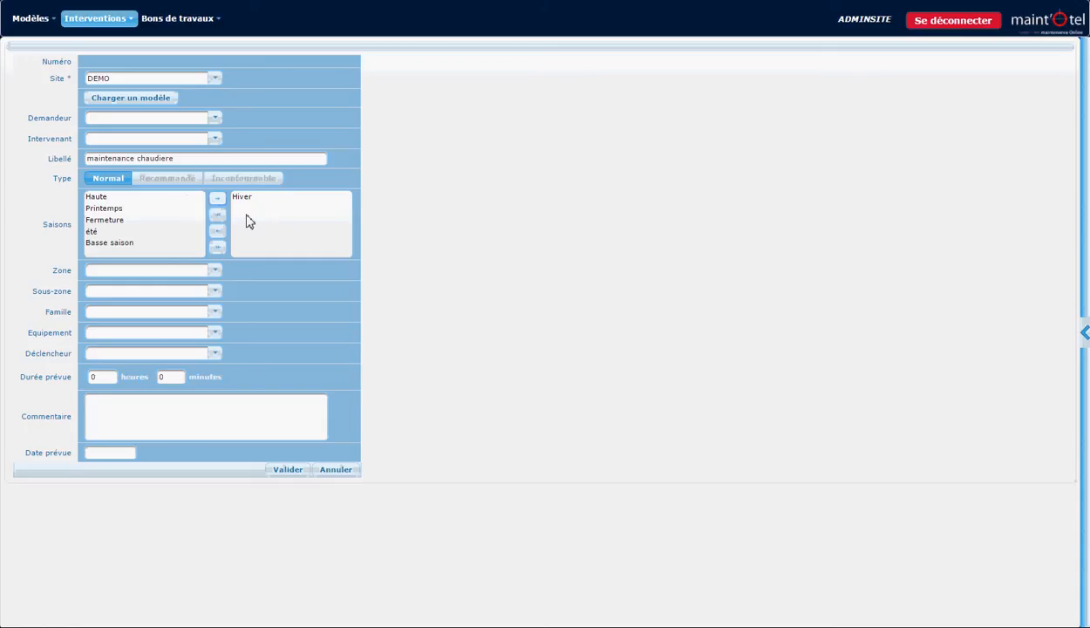
left_click(172, 181)
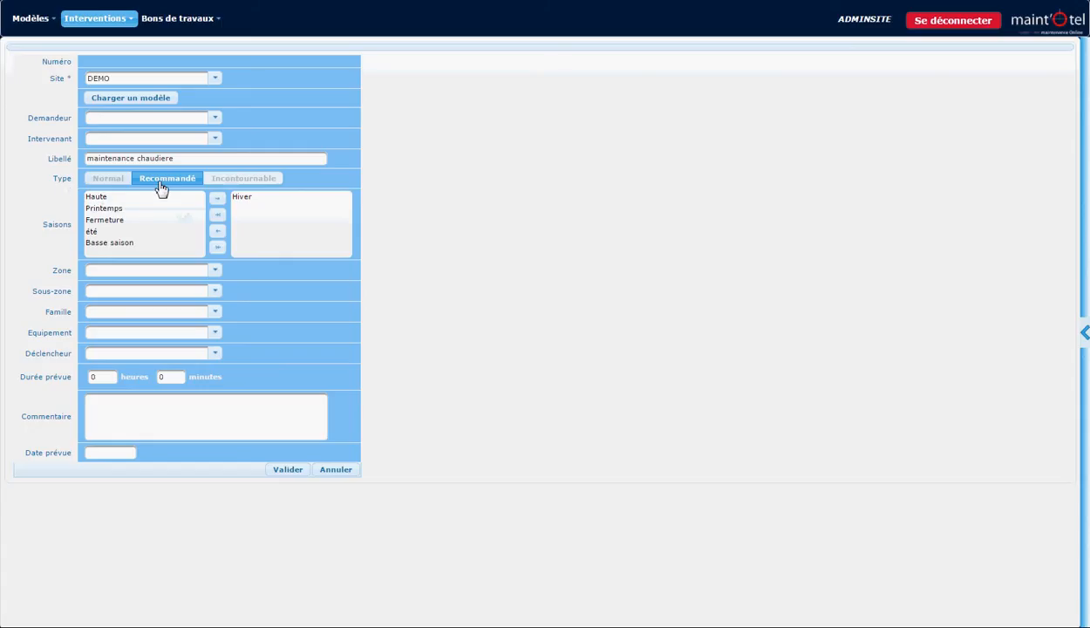
Set the intervention's zone to Locaux Technique and its sub-zone to Chaufferie.
left_click(204, 276)
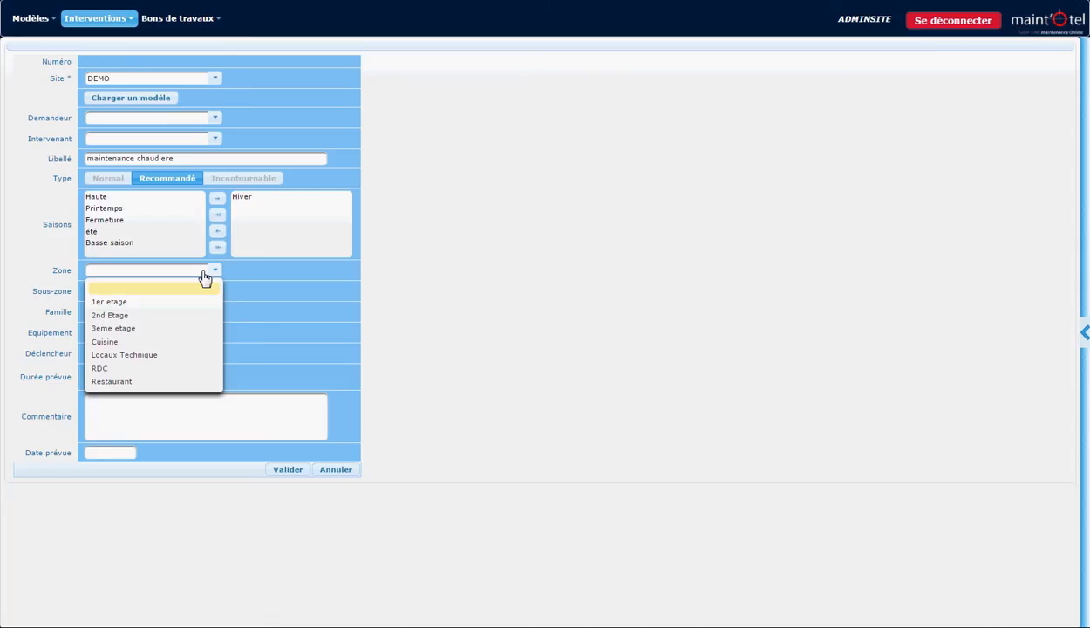
left_click(173, 355)
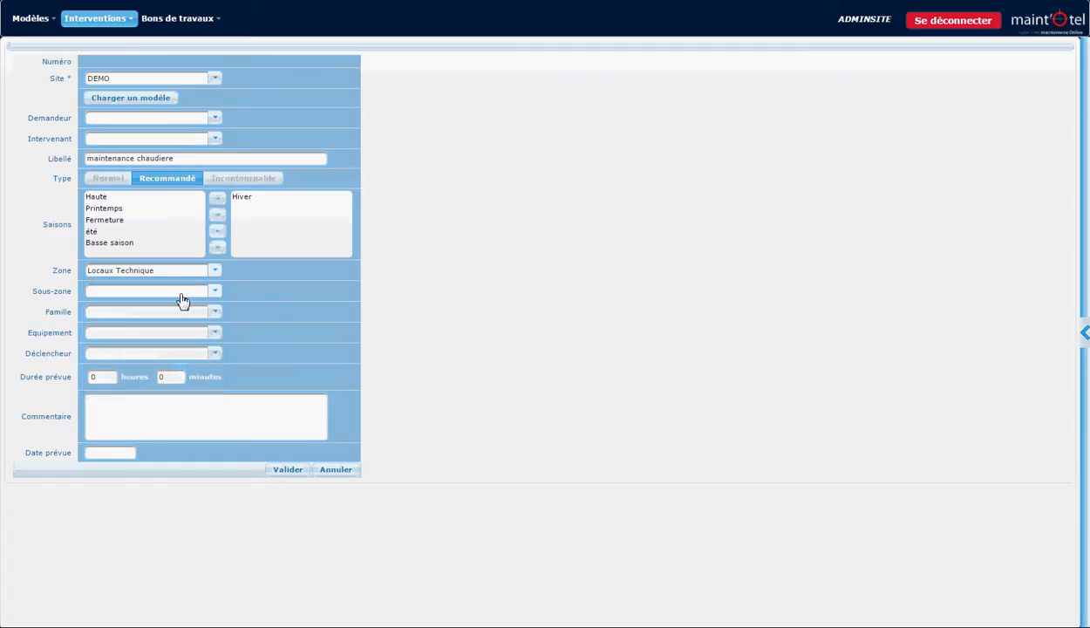
left_click(182, 299)
left_click(172, 324)
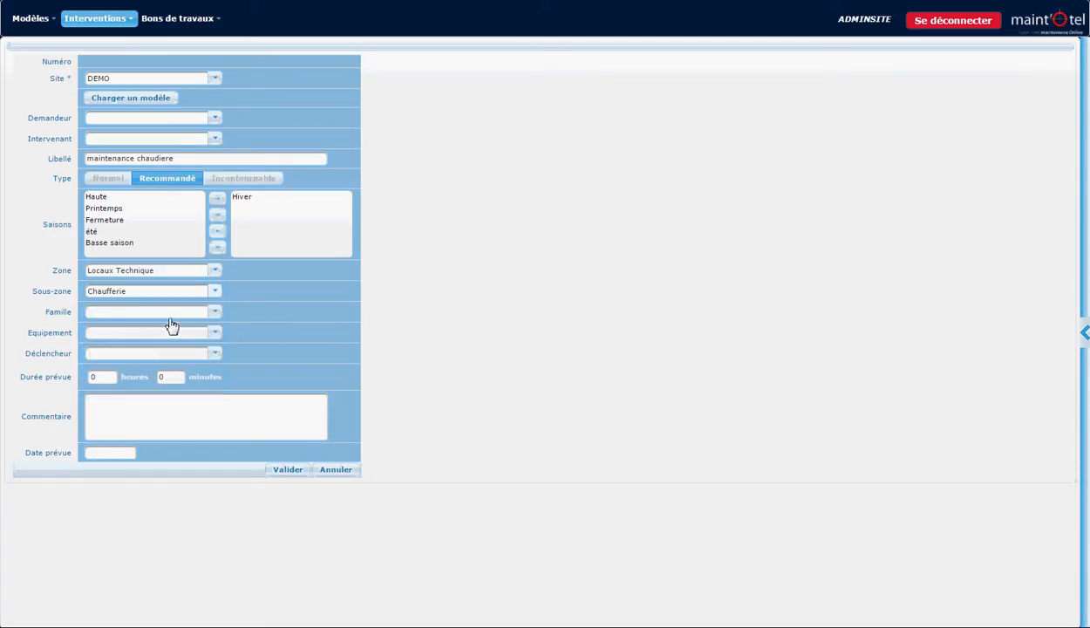
Set the intervention's family to Chauffage and its equipment to Chaudiére 1.
left_click(171, 314)
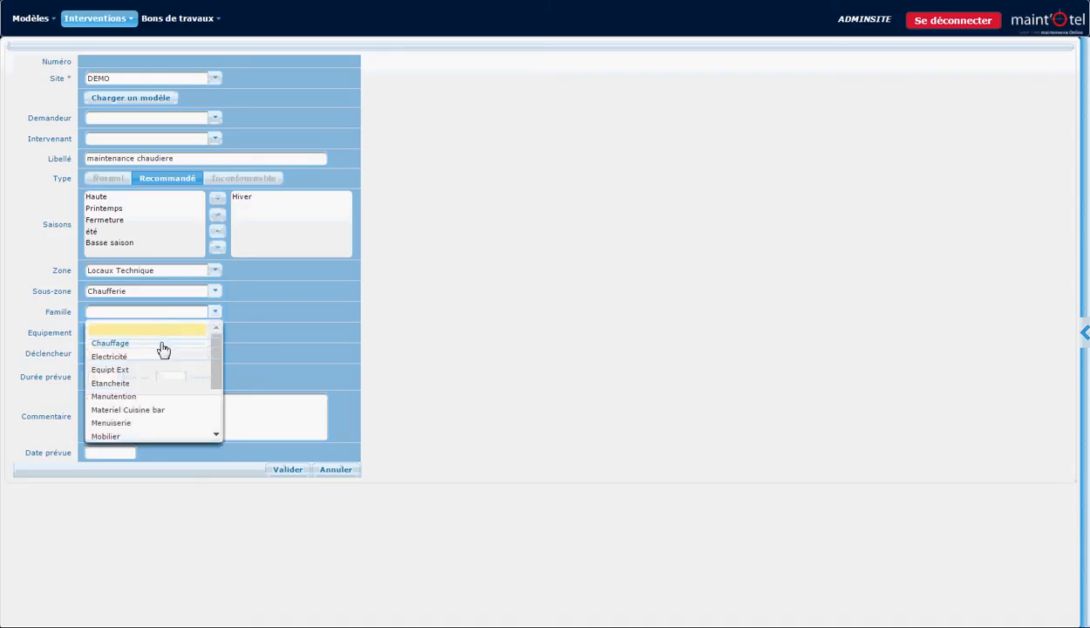
left_click(162, 345)
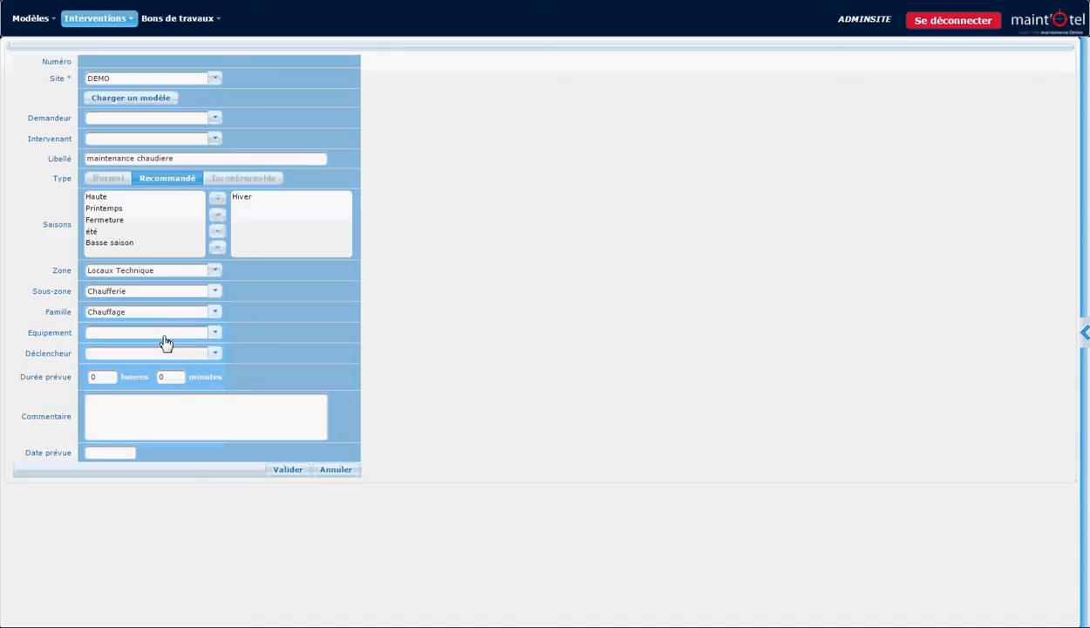
left_click(163, 336)
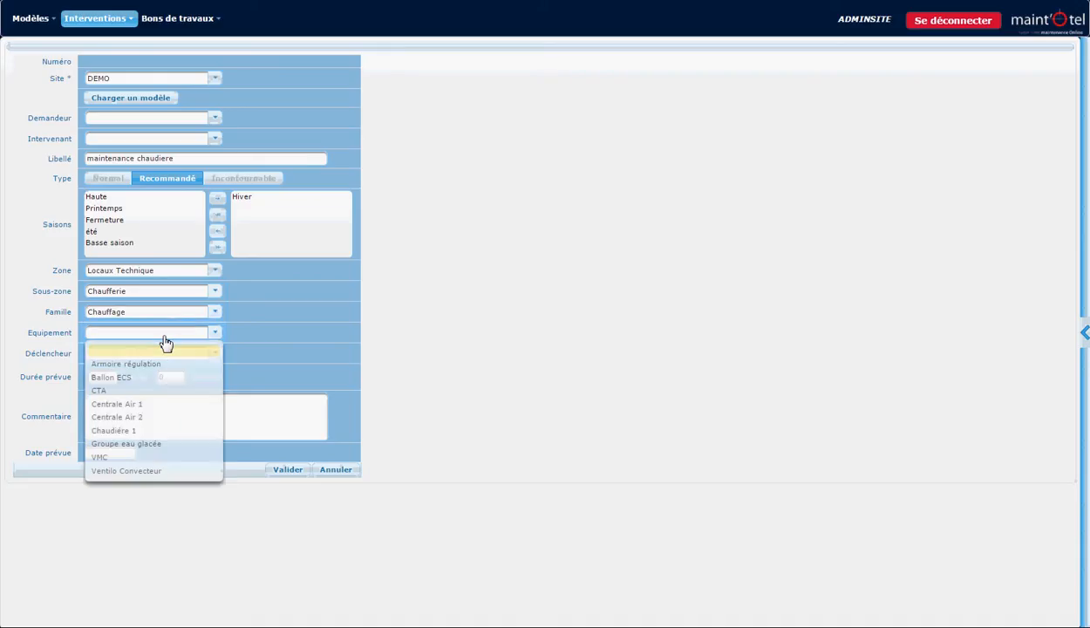
left_click(122, 431)
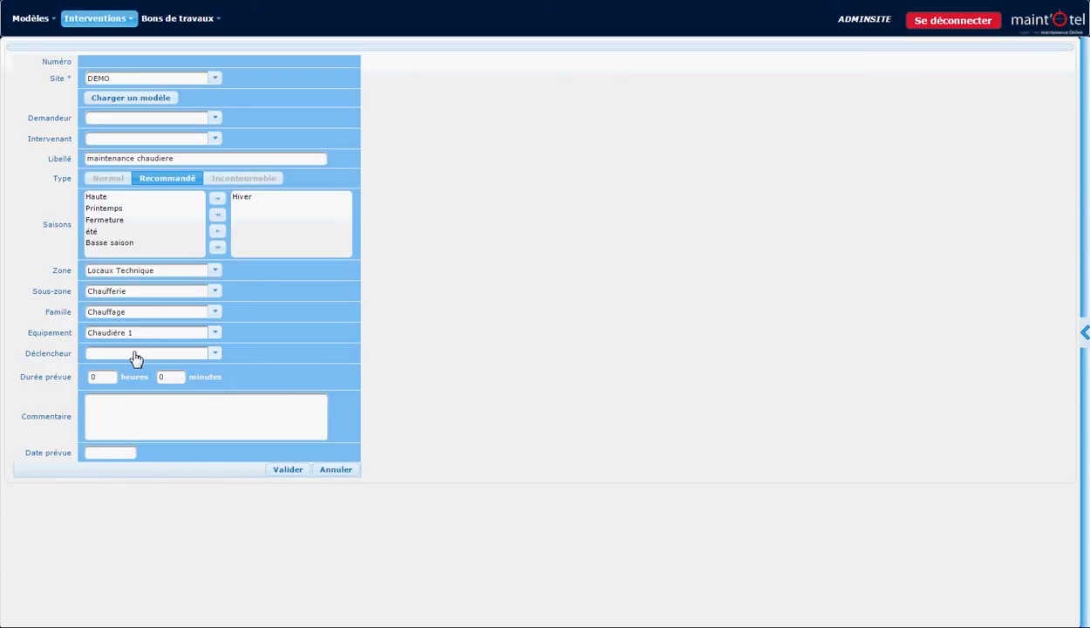
Set the intervention's trigger to Mensuel and its planned duration to 4 hours.
left_click(136, 358)
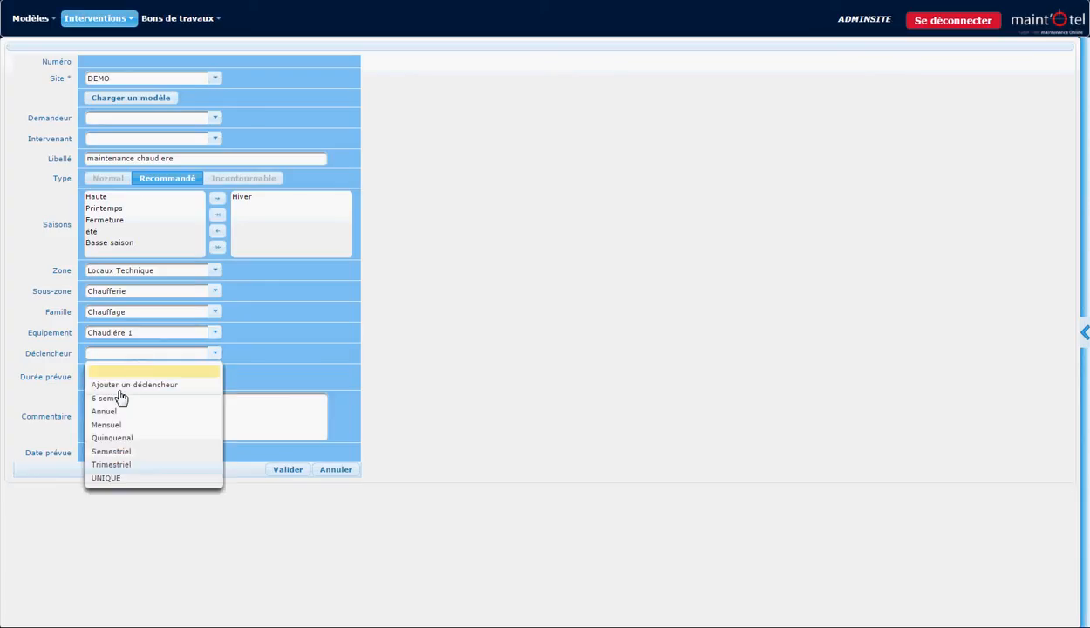
left_click(111, 425)
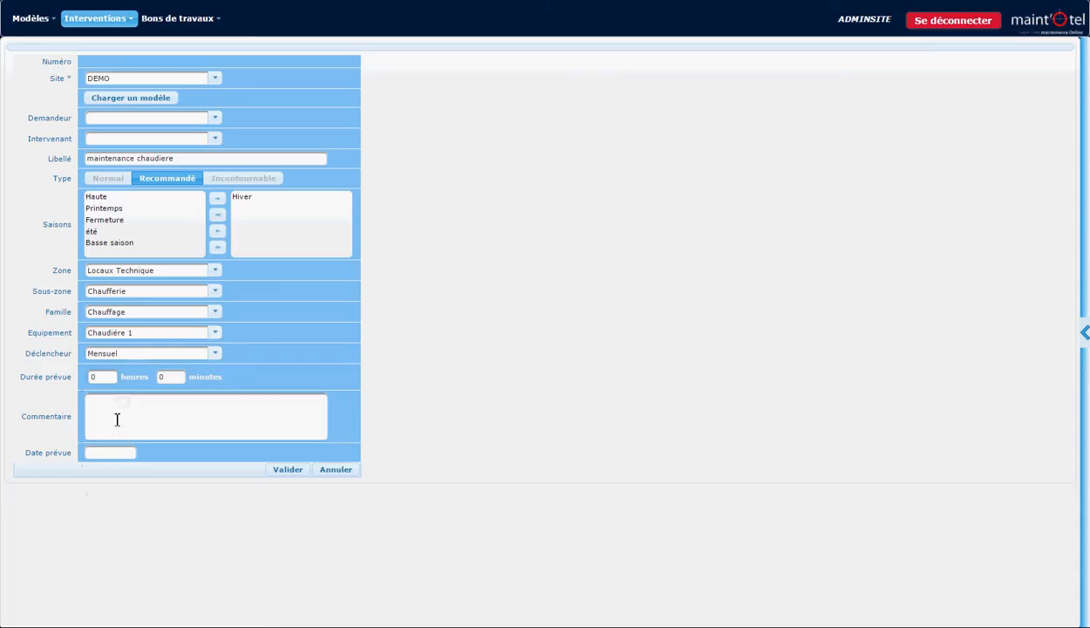
key("BackSpace")
type("4")
Add the comment "selon gamme 52" to the intervention.
left_click(117, 419)
type("selon gamme 52")
Set the planned date to 24/01/17 and save the new intervention.
left_click(117, 453)
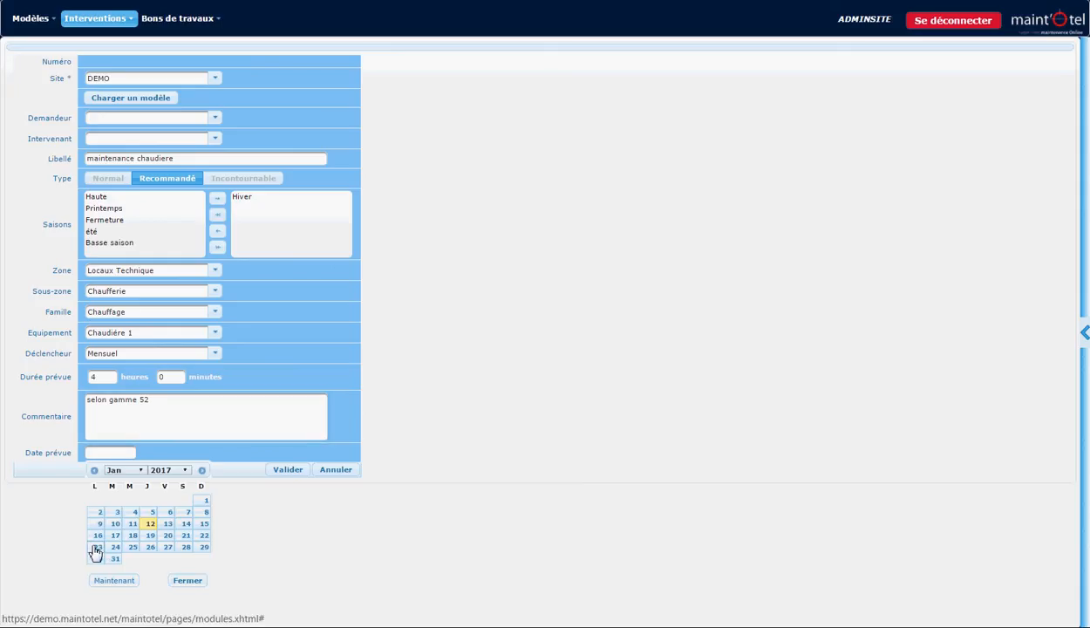
left_click(116, 547)
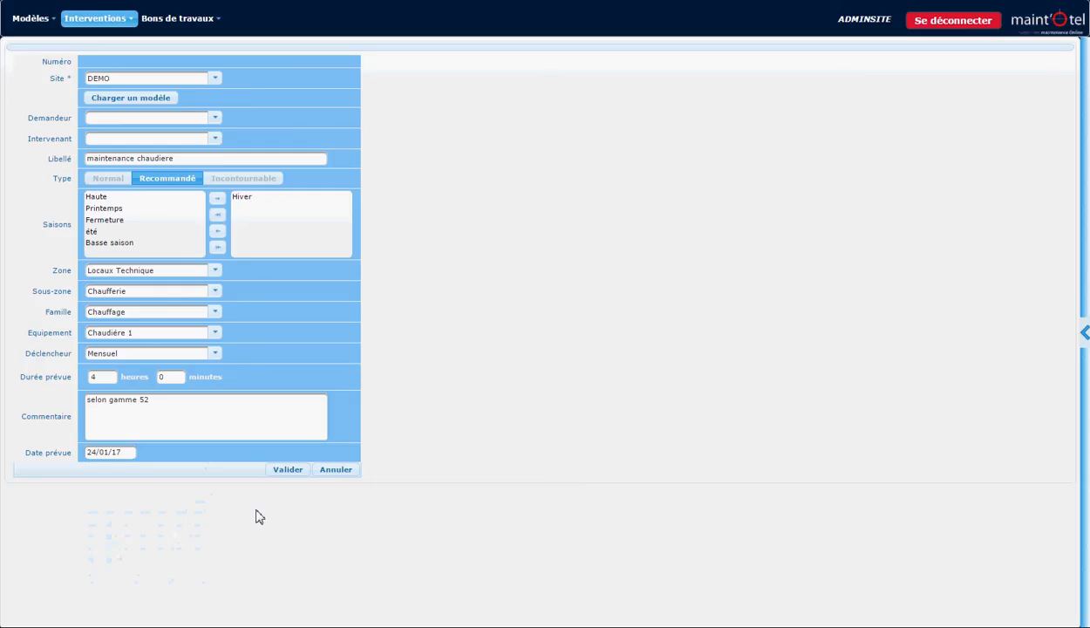
left_click(287, 470)
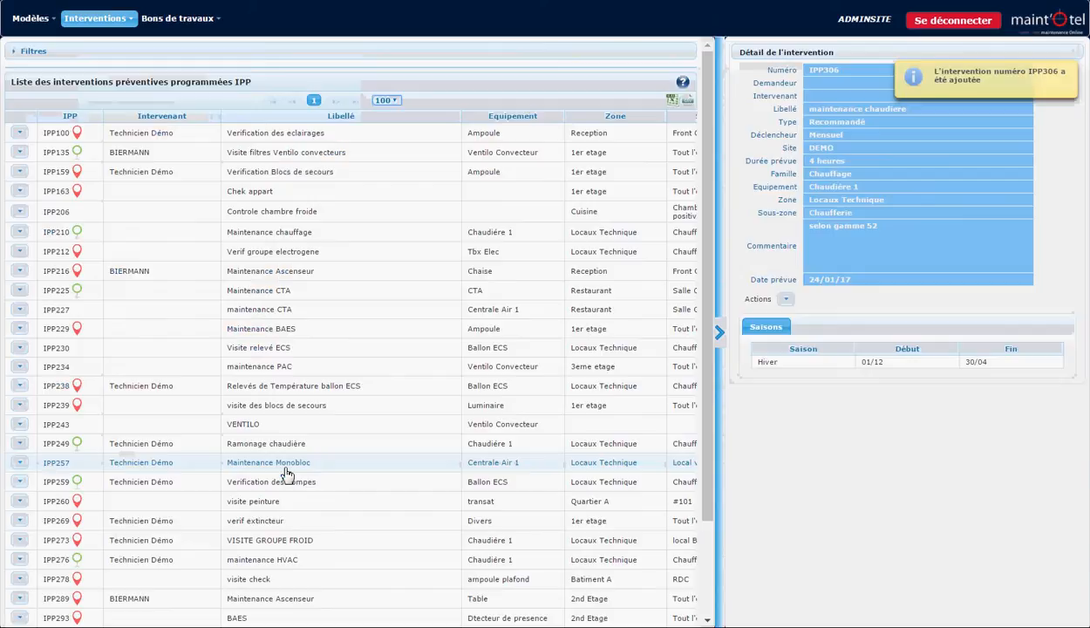
Collapse the intervention details pane and look through the full list of scheduled interventions.
left_click(722, 340)
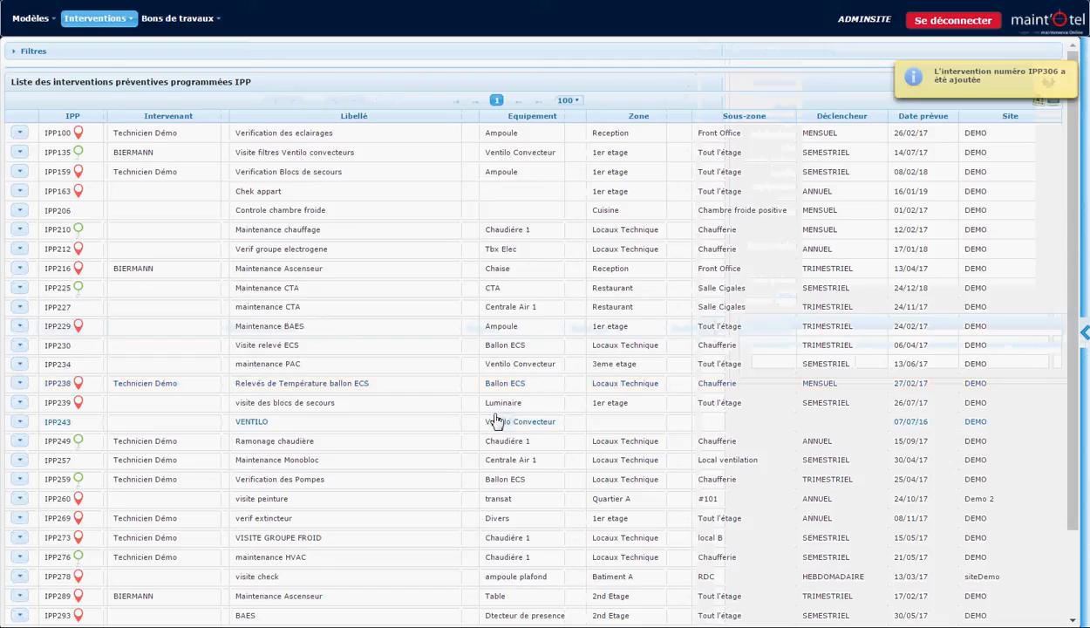
scroll(495, 415, "down", 2)
scroll(496, 415, "up", 2)
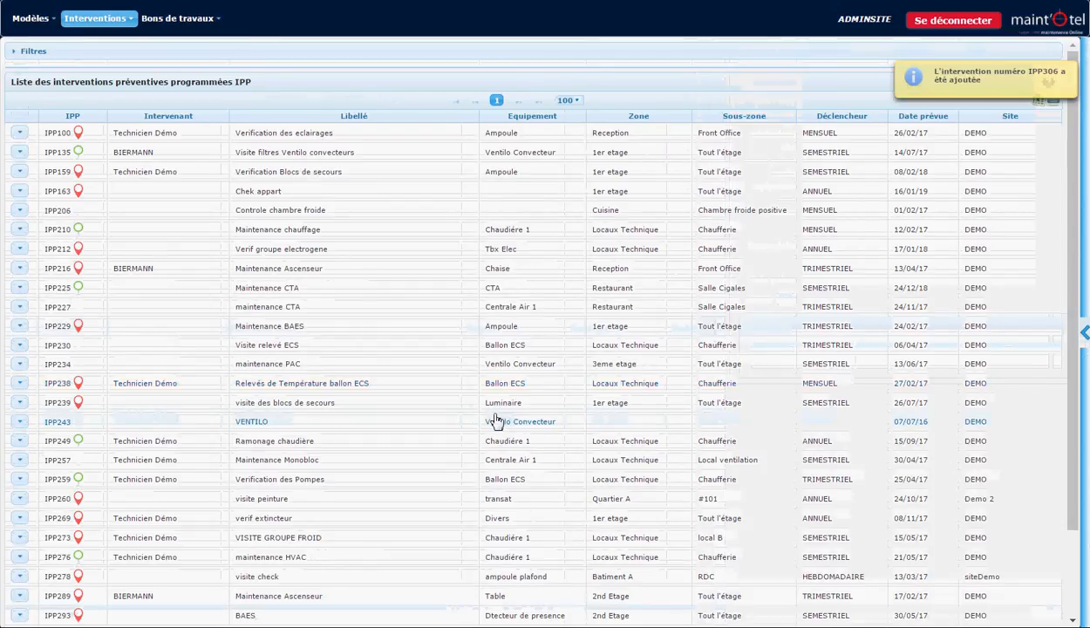
Trigger the preventive work orders for the period from 01/01/17 to 31/01/17.
left_click(113, 19)
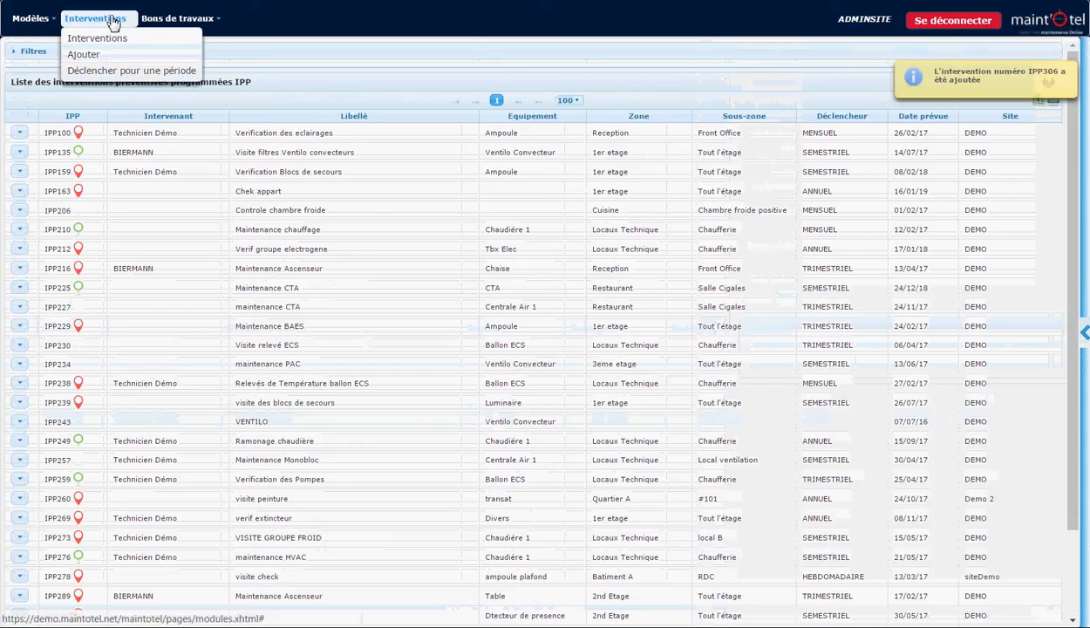
left_click(119, 72)
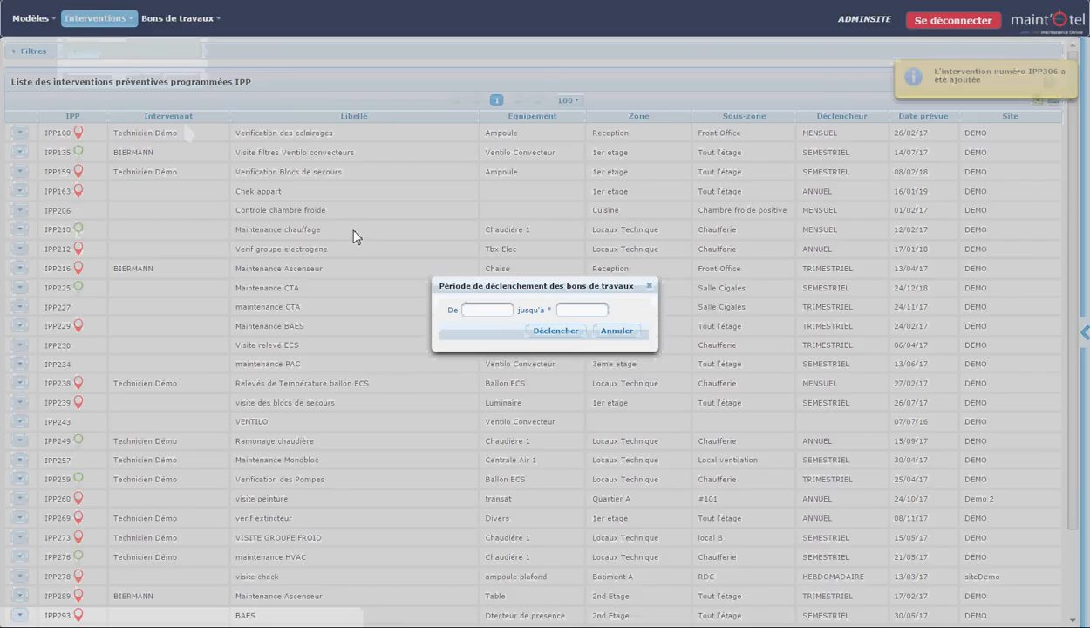
left_click(487, 310)
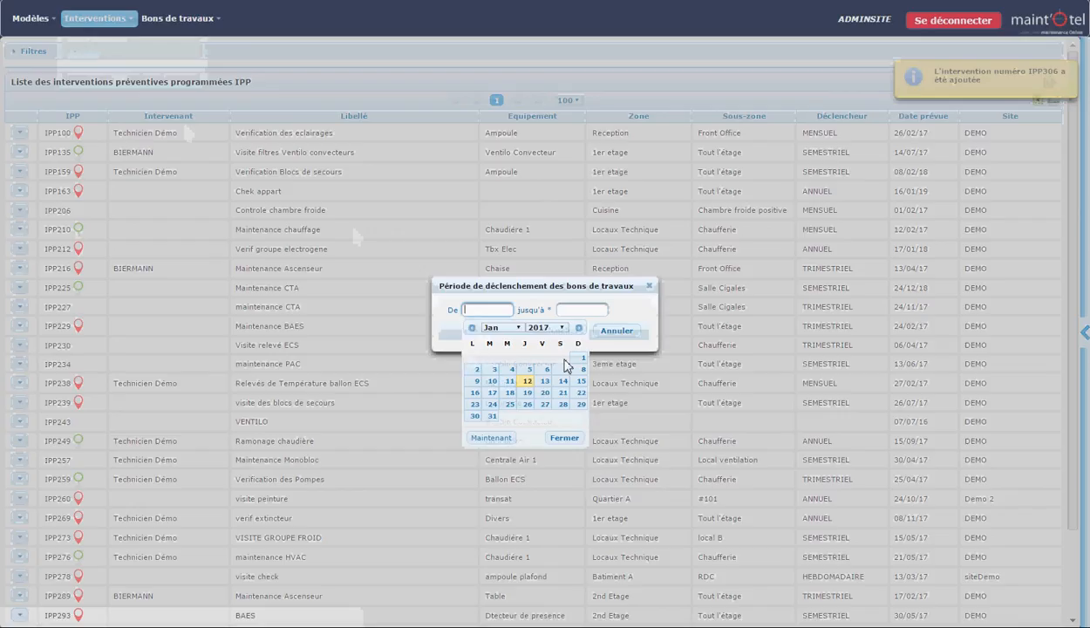
left_click(581, 360)
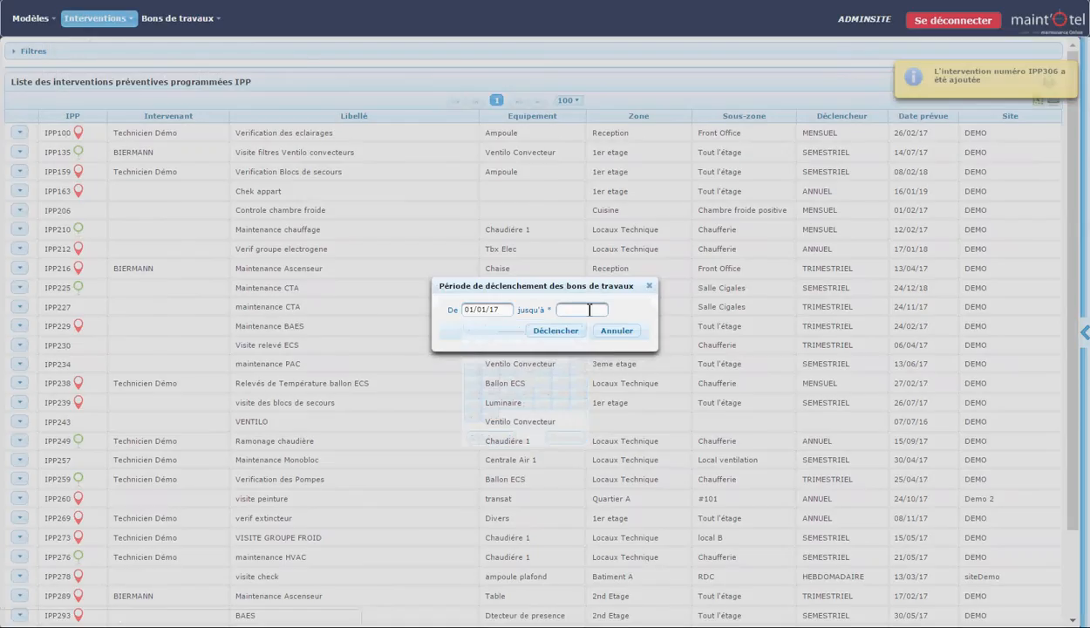
left_click(583, 309)
left_click(589, 418)
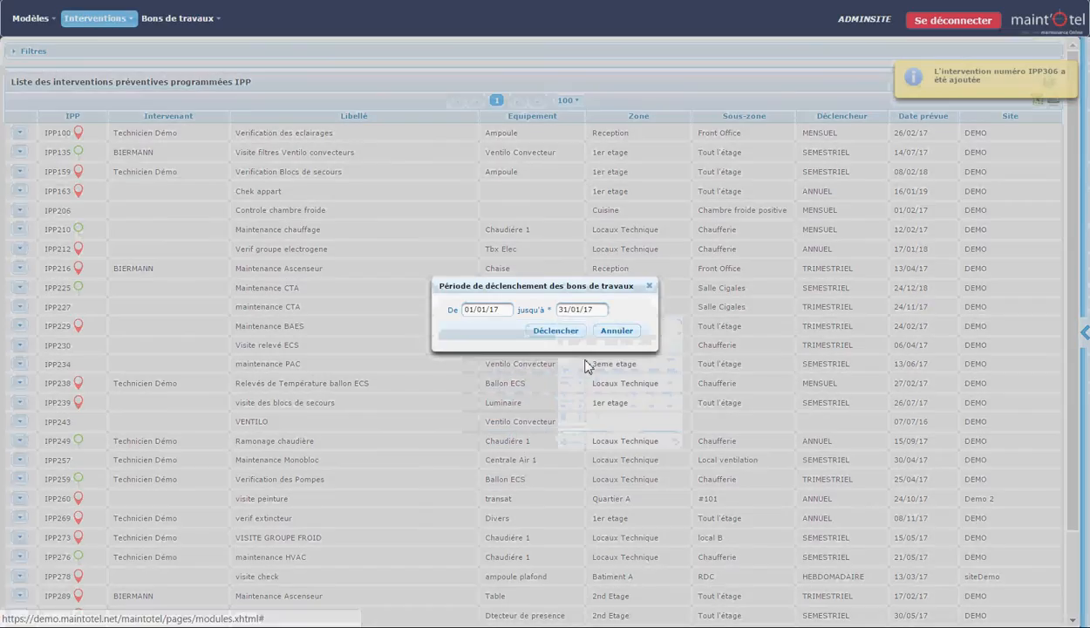
left_click(569, 334)
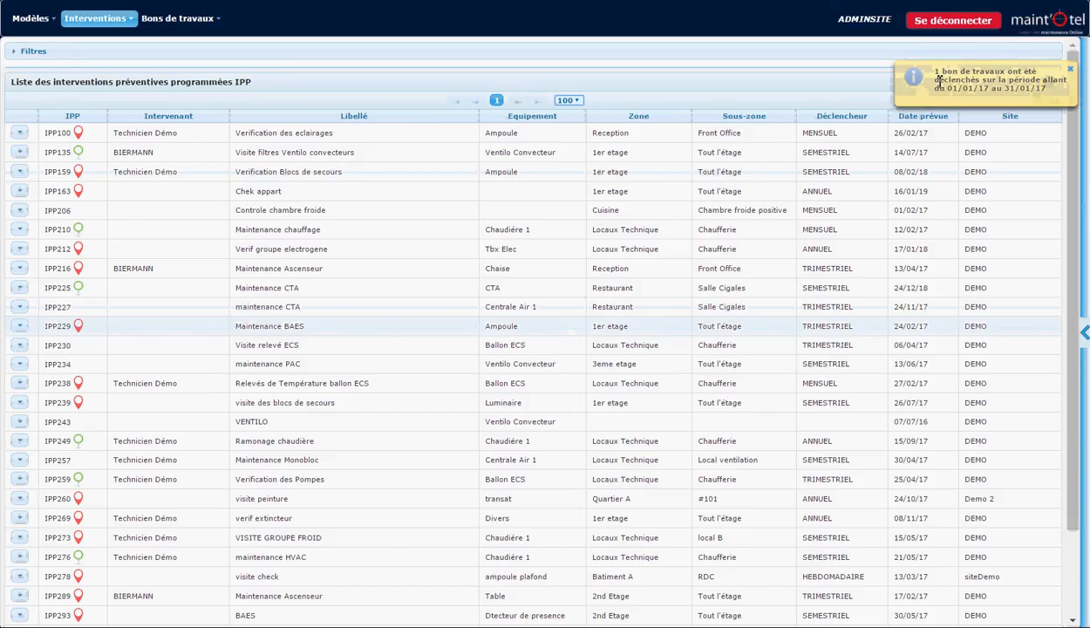
Switch to the Plan module and browse the work order calendar for February and January 2017.
left_click(1036, 29)
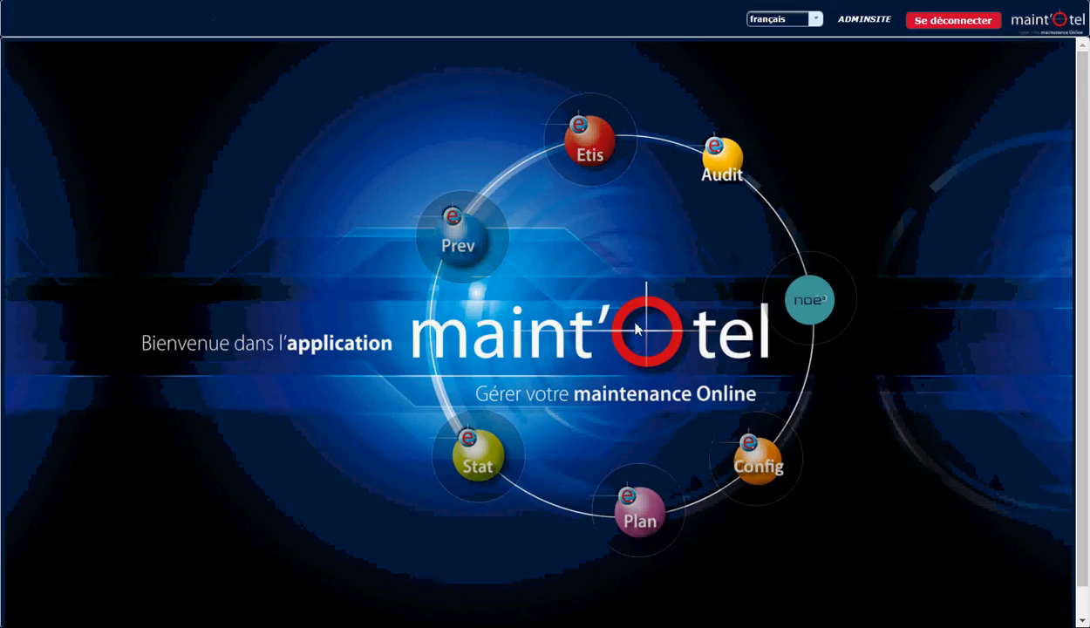
left_click(634, 518)
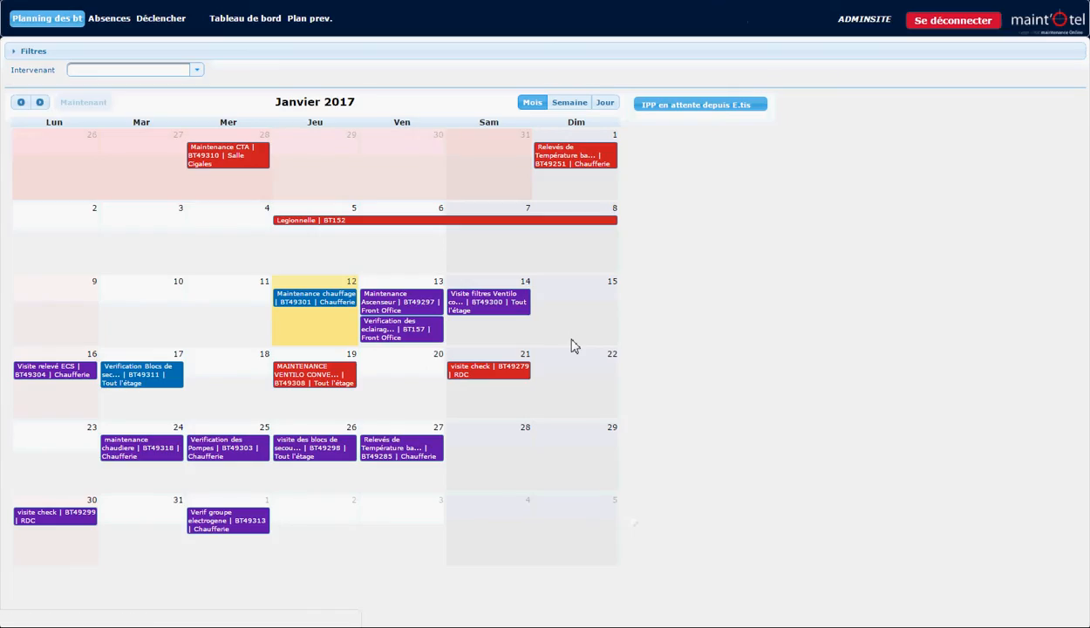
left_click(40, 103)
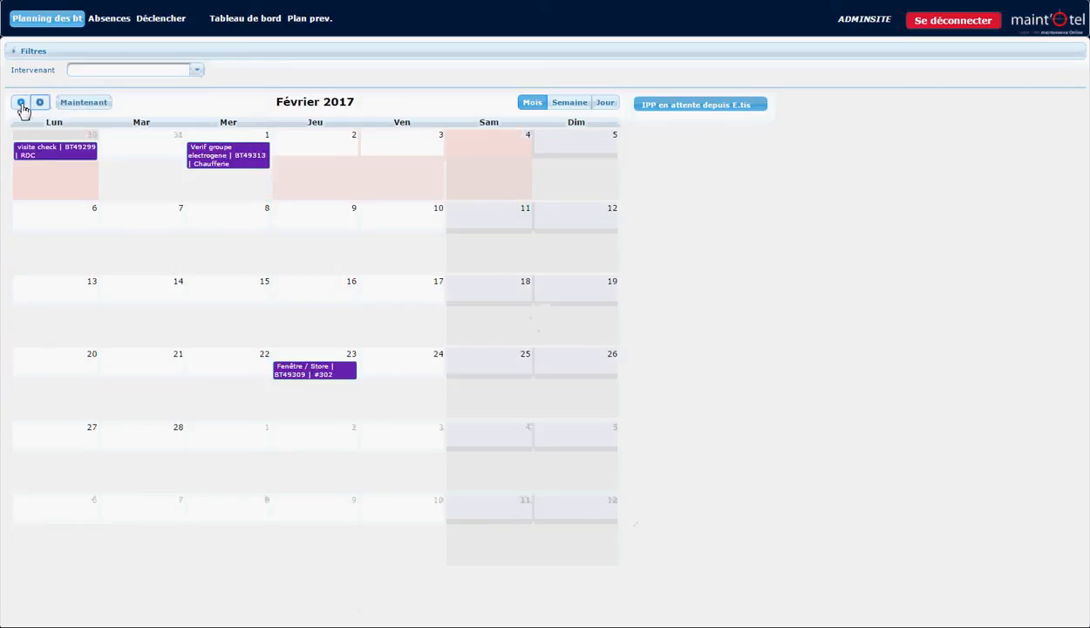
left_click(21, 102)
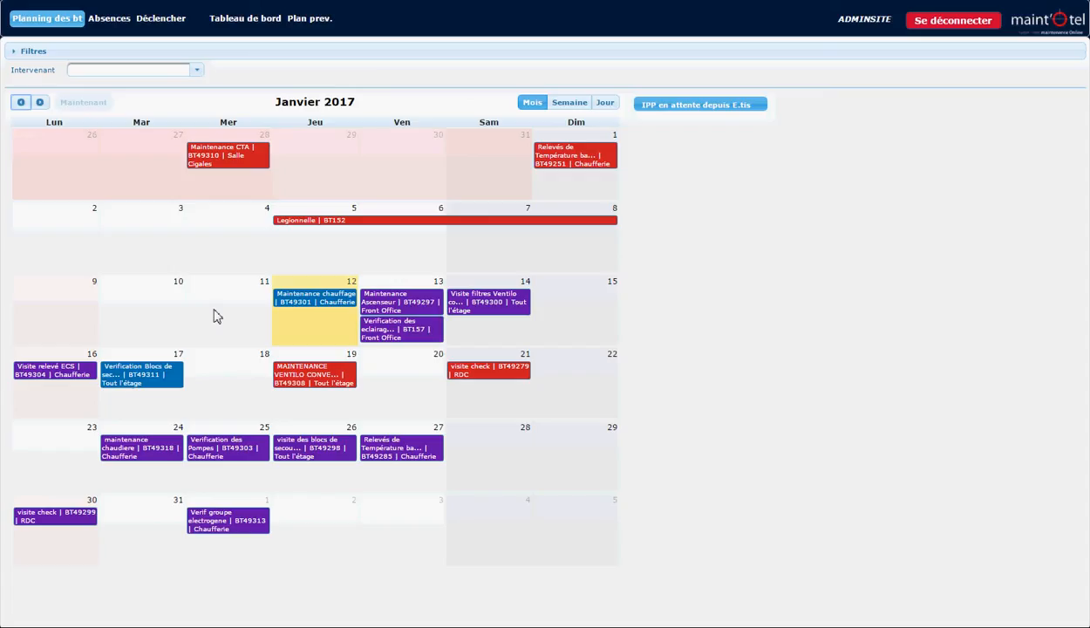
Check the details of the maintenance chaudiere work order on 24 January and reschedule it to 31 January 2017.
left_click(145, 461)
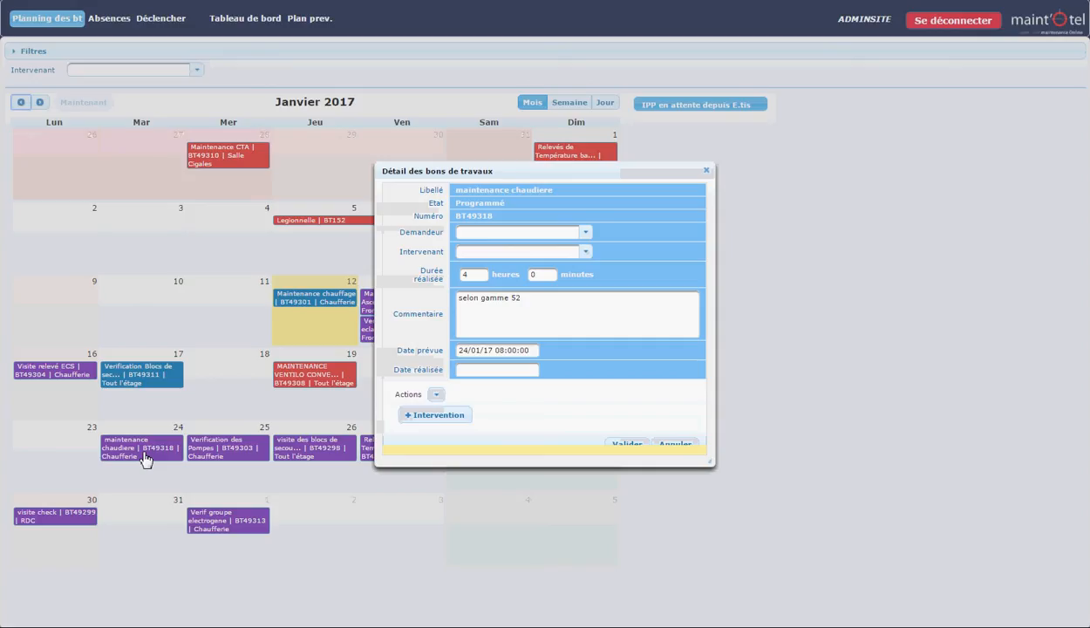
left_click(706, 171)
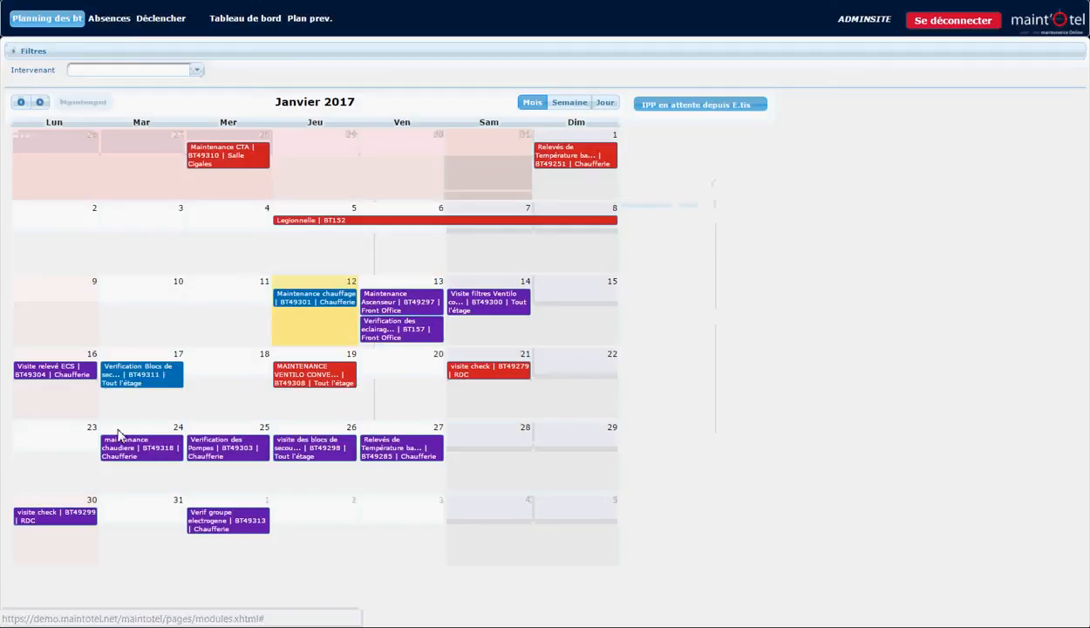
left_click_drag(120, 453, 120, 528)
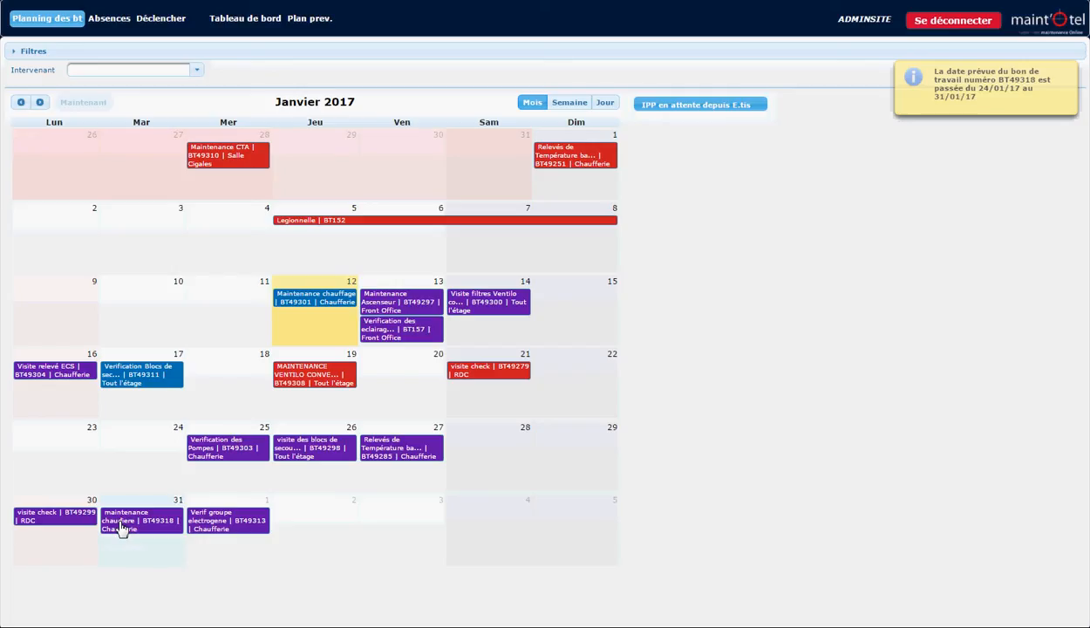
Print the maintenance chaudiere work order planned on 31 January as a PDF.
left_click(120, 528)
left_click(437, 394)
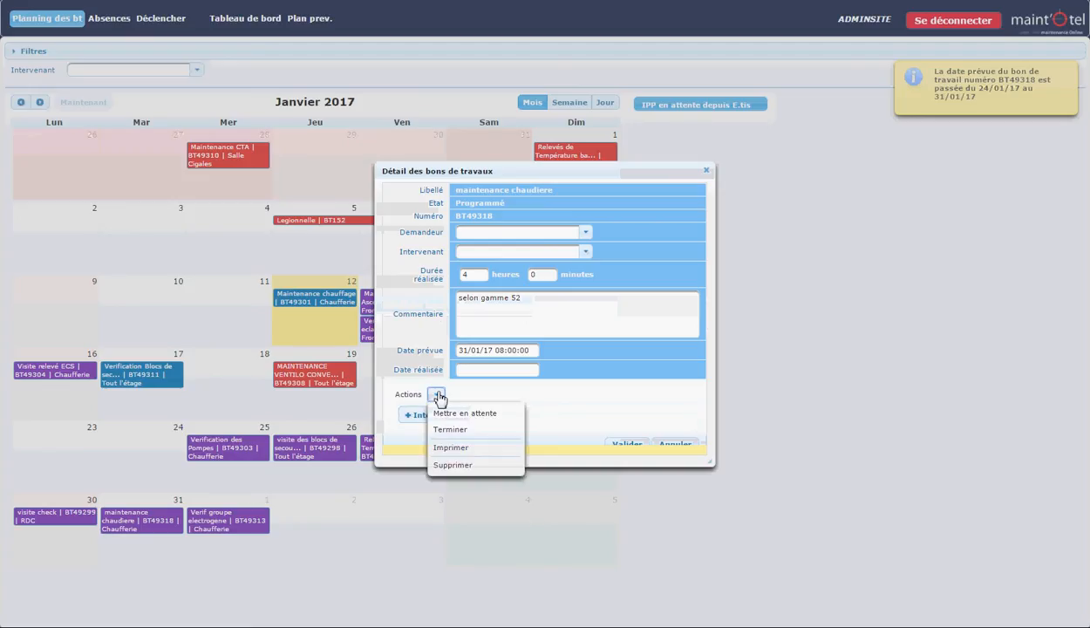
left_click(440, 448)
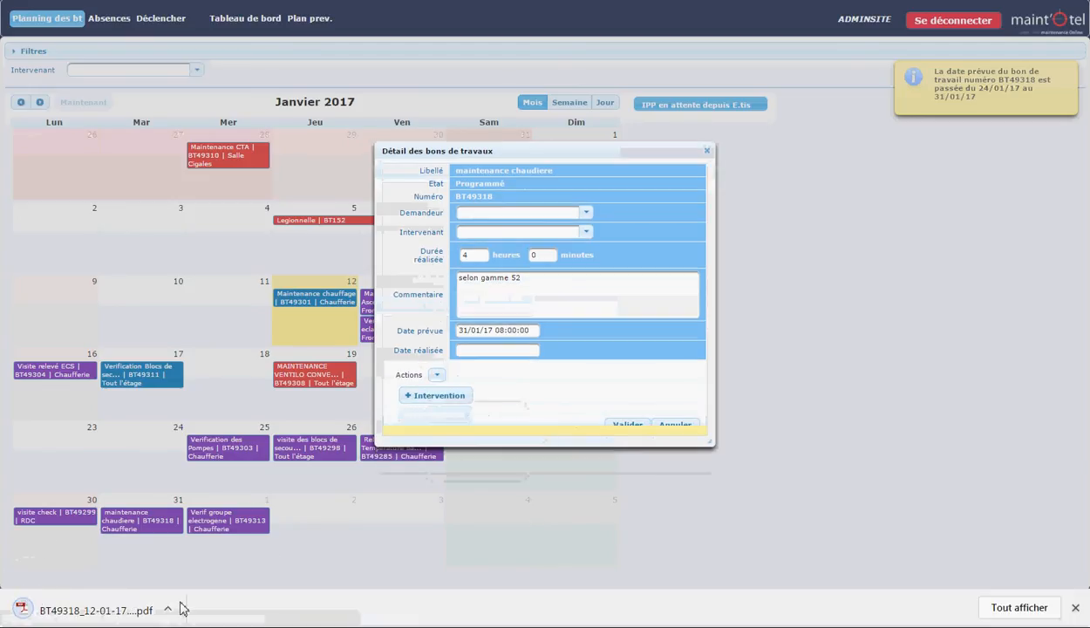
Read through the generated work order PDF, return to the calendar and close the work order details.
left_click(132, 620)
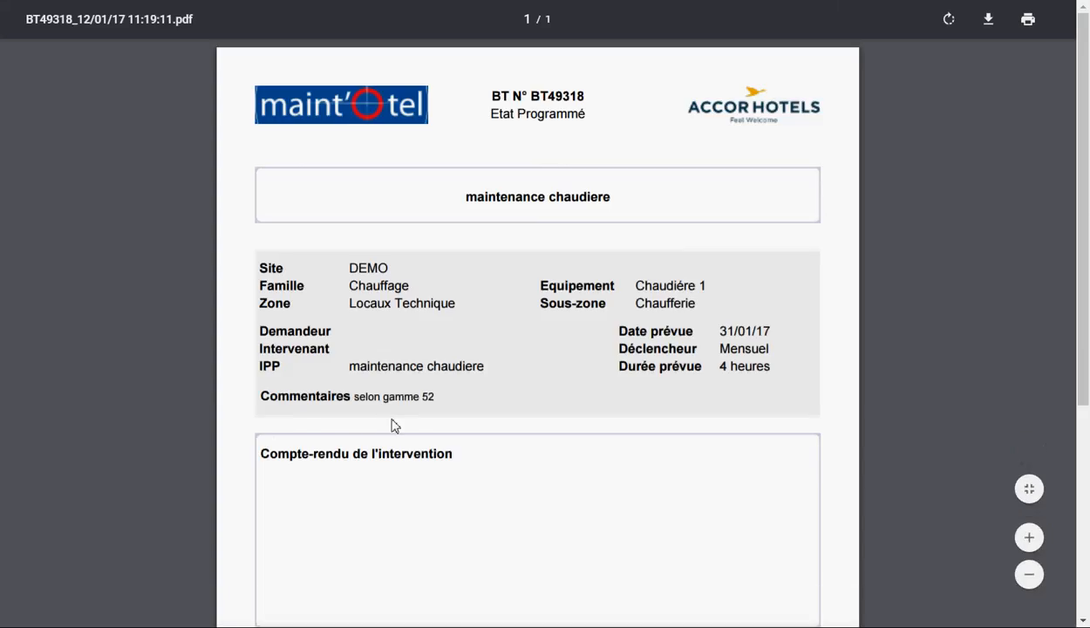
scroll(392, 425, "down", 3)
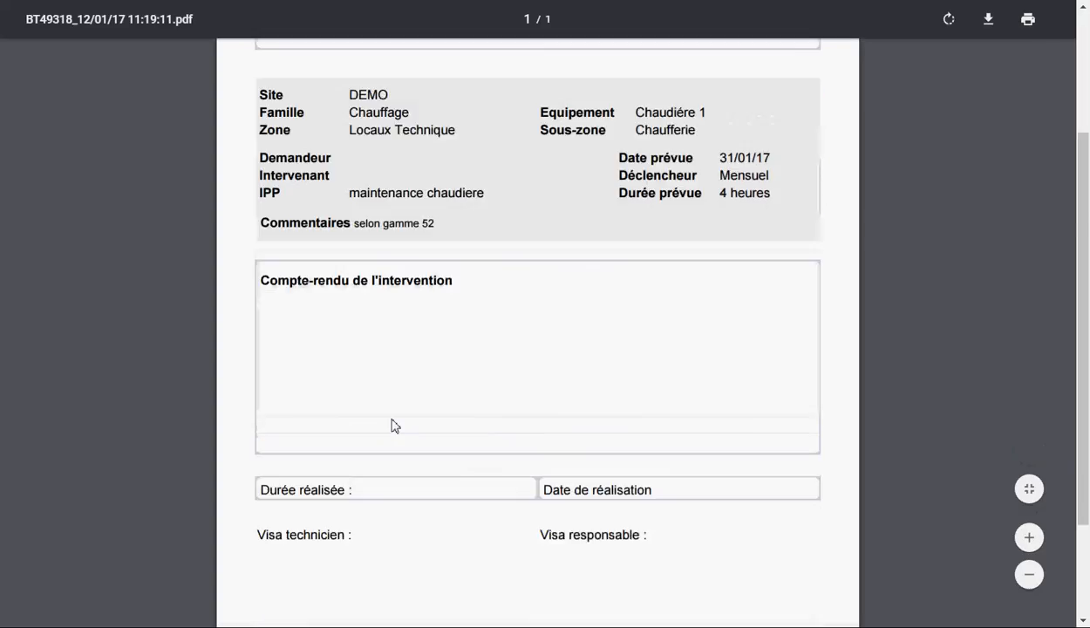
scroll(391, 425, "up", 3)
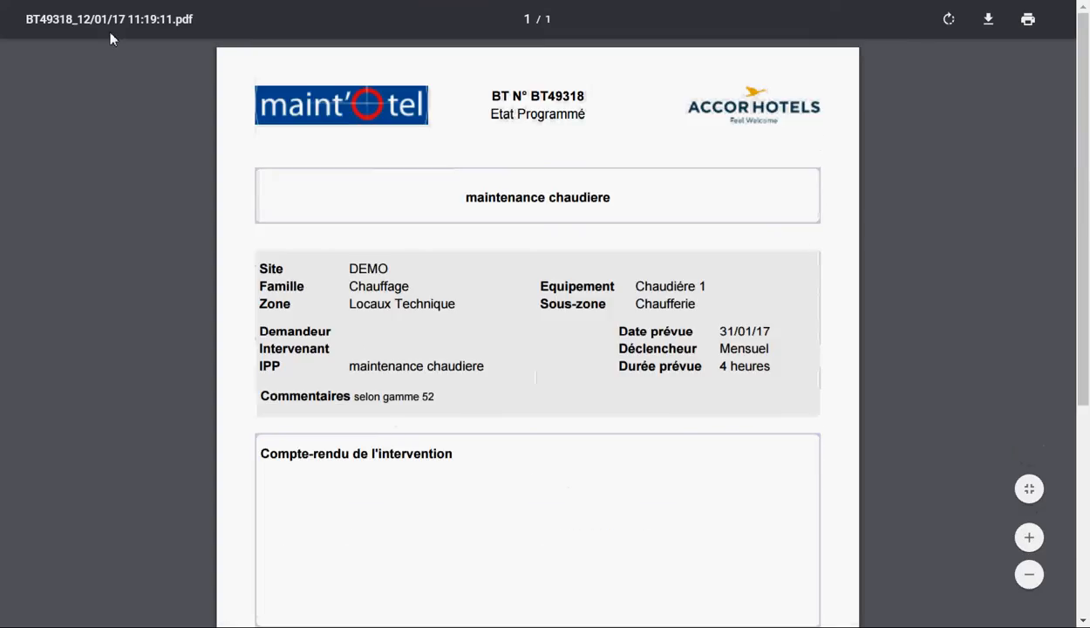
left_click(113, 0)
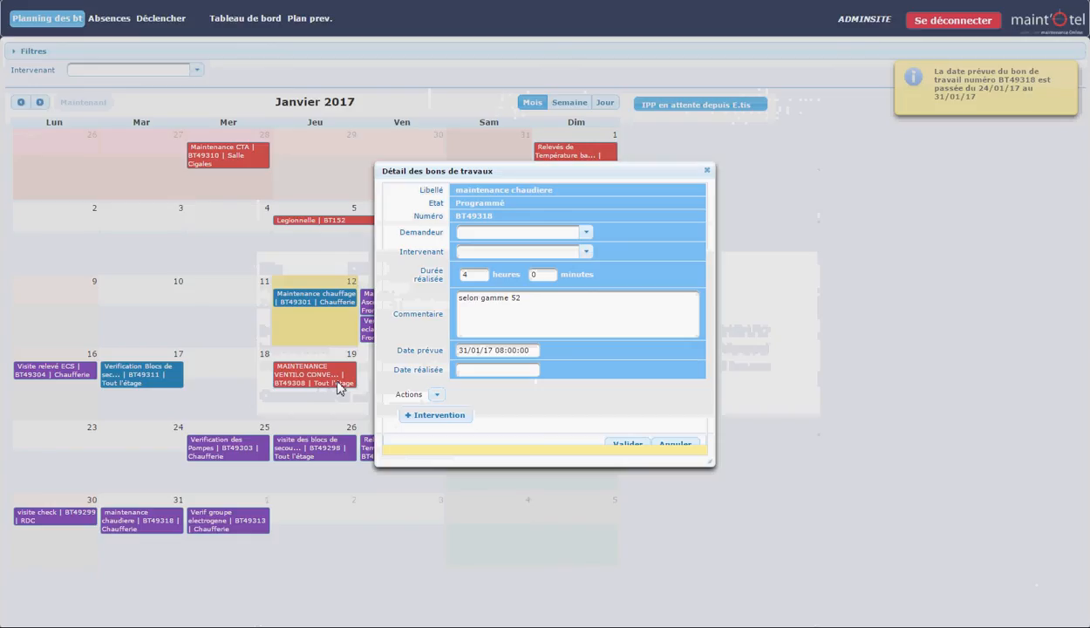
left_click(707, 170)
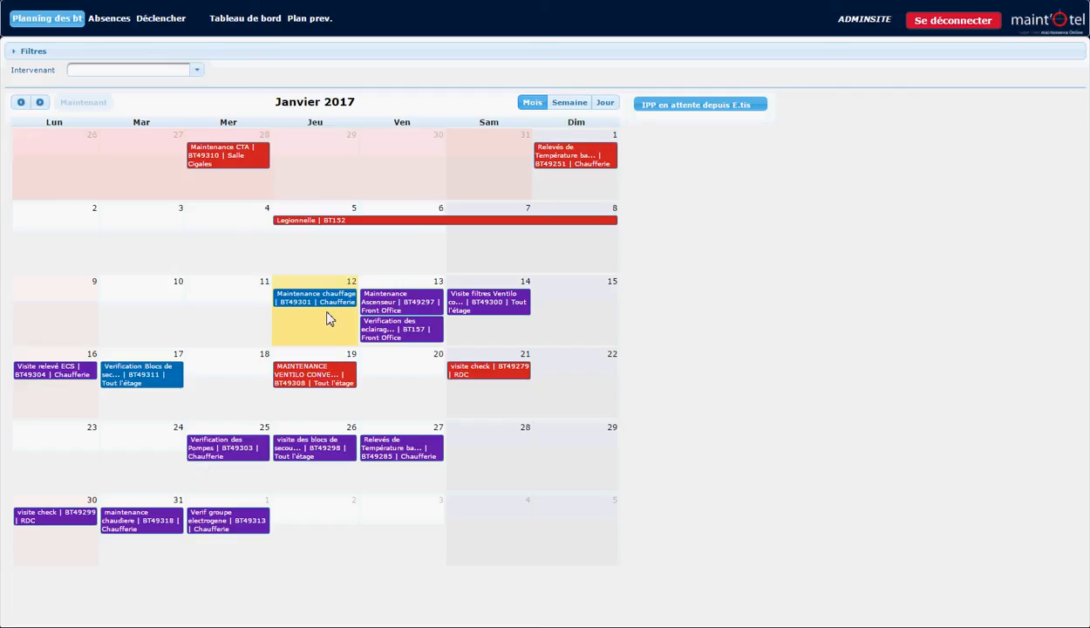
Put the MAINTENANCE VENTILO CONVECTEURS work order of 19 January on hold (Mettre en attente) and validate the change.
left_click(319, 384)
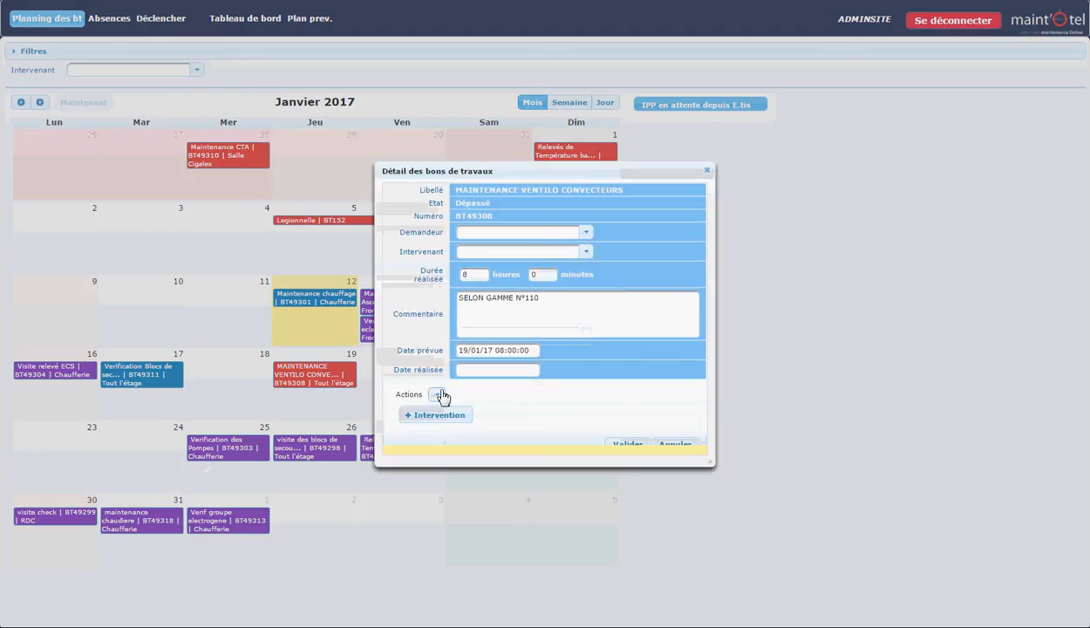
left_click(439, 394)
left_click(457, 414)
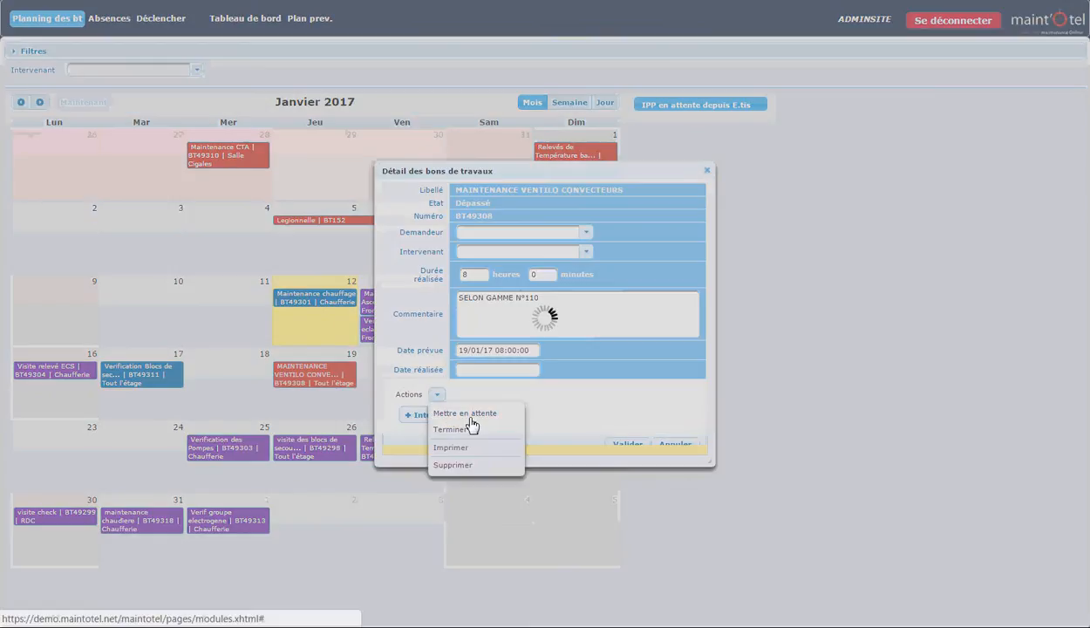
left_click(629, 446)
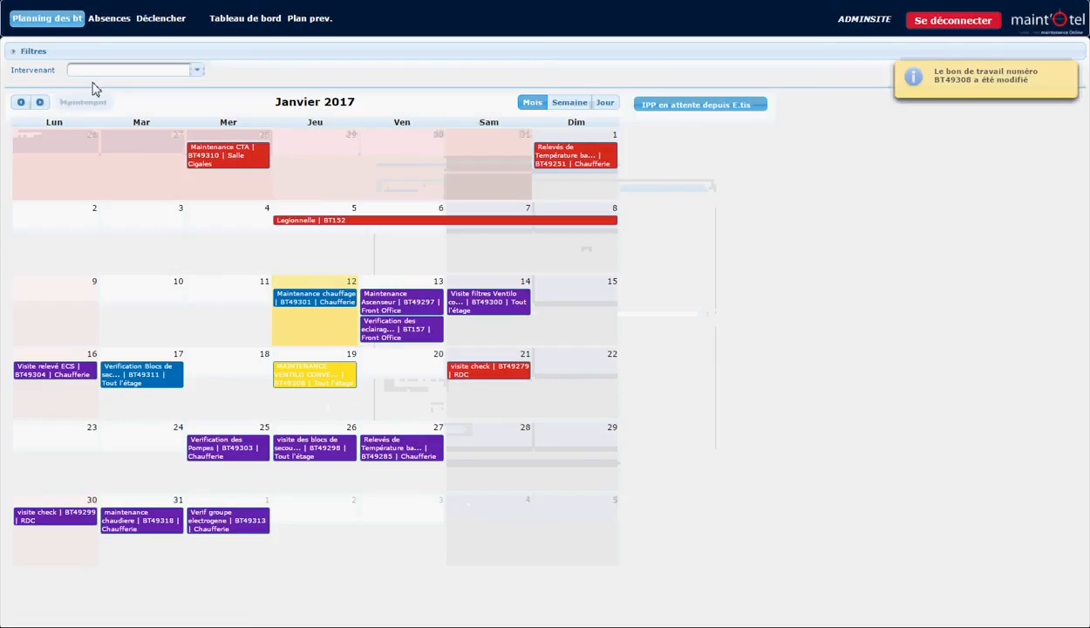
Add an absence named "vacances" for Technicien Démo on 25/01/17 in the absence calendar.
left_click(99, 19)
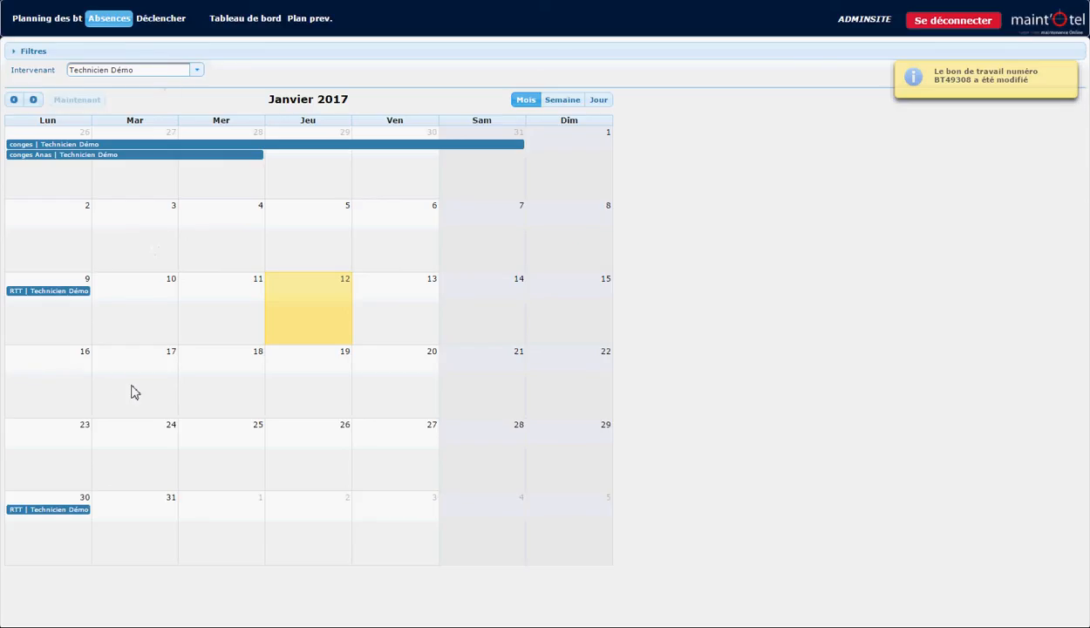
left_click(237, 473)
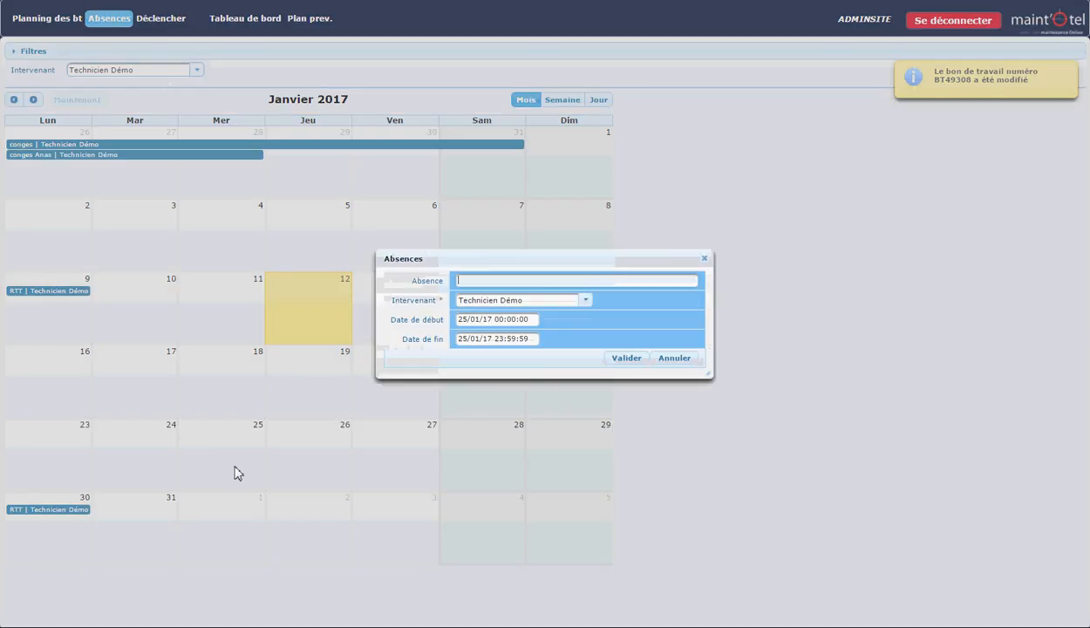
type("vacances")
left_click(626, 358)
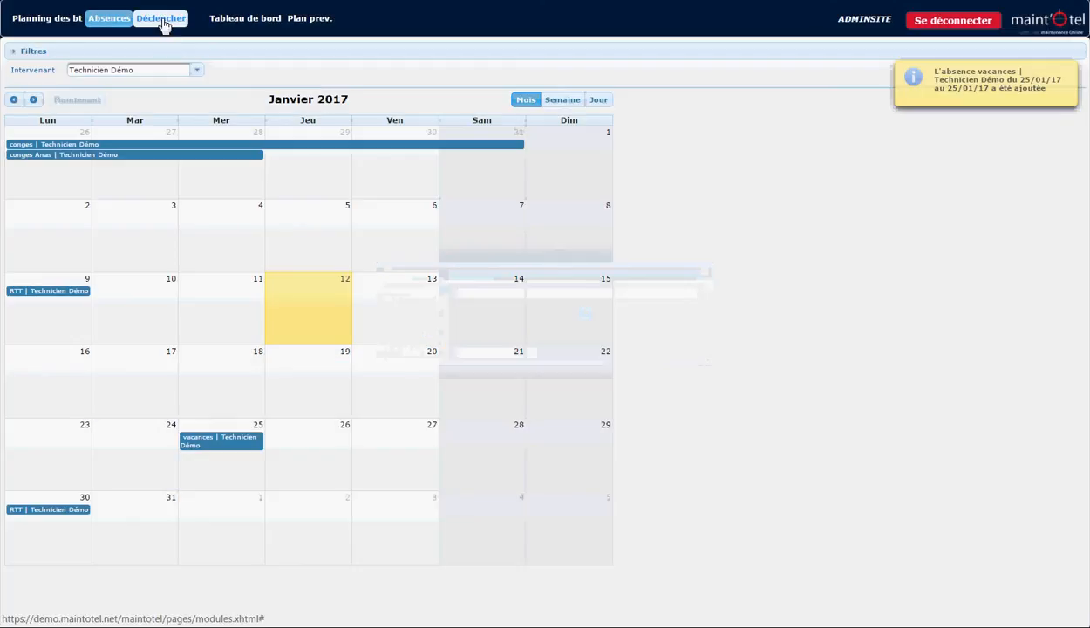
Look at the work order trigger period form without triggering anything, the maintenance dashboard and the 2017 preventive maintenance forecast.
left_click(162, 21)
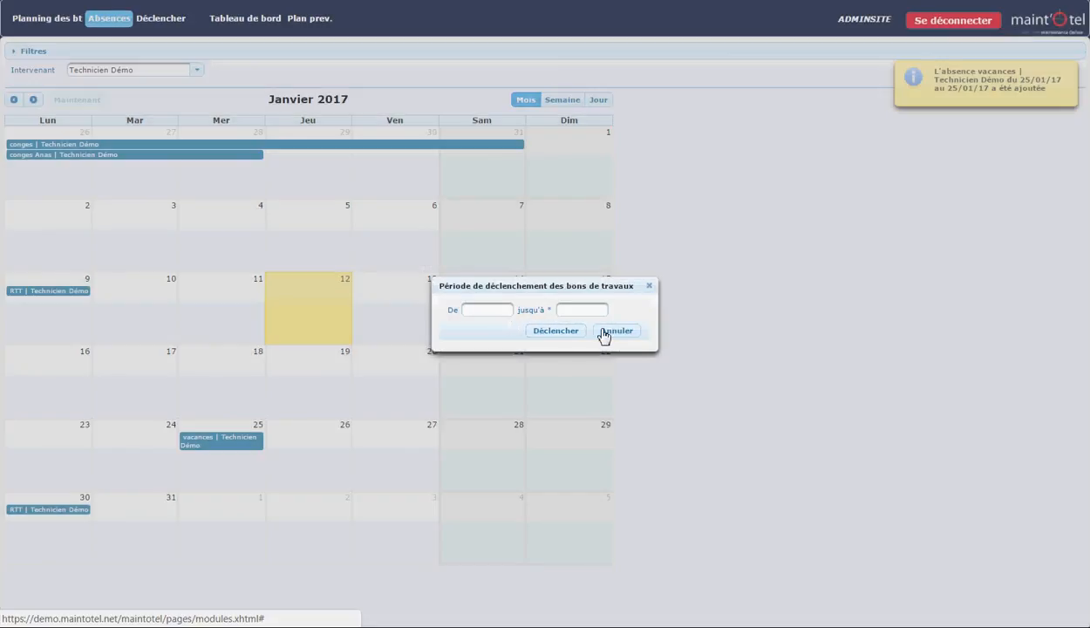
left_click(606, 332)
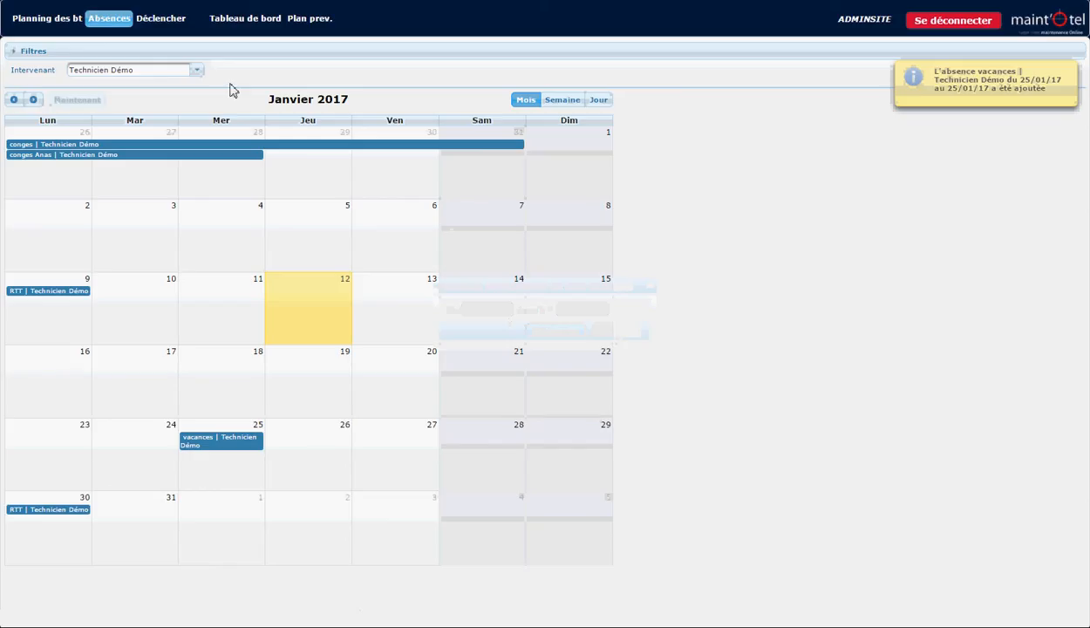
left_click(241, 23)
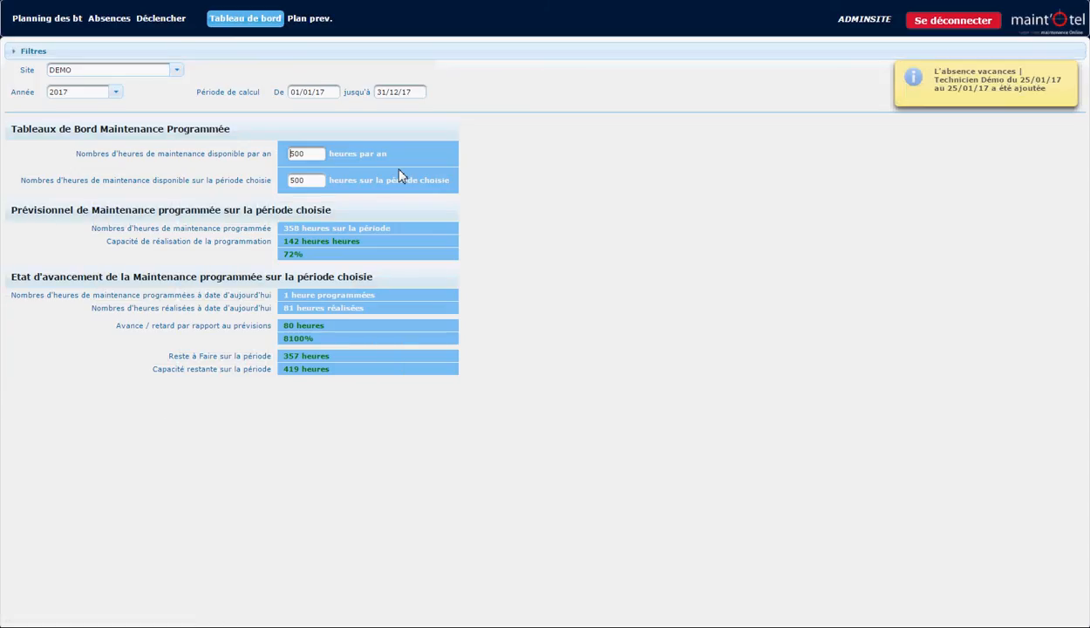
left_click(322, 24)
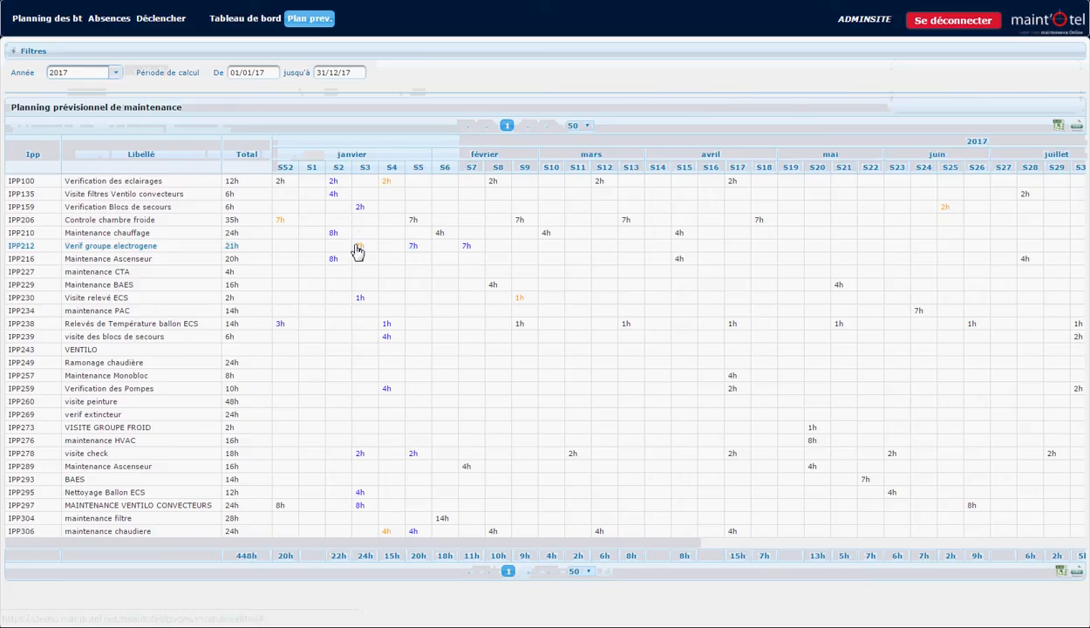
Review the work order calendar by month, week and day, and leave the Plan module.
left_click(75, 32)
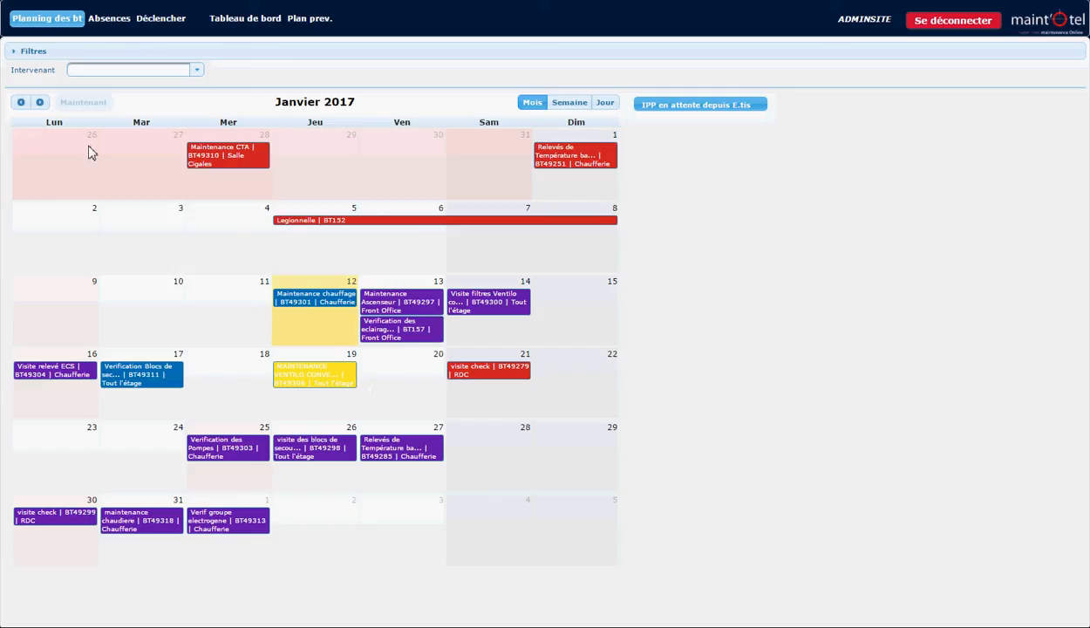
left_click(39, 102)
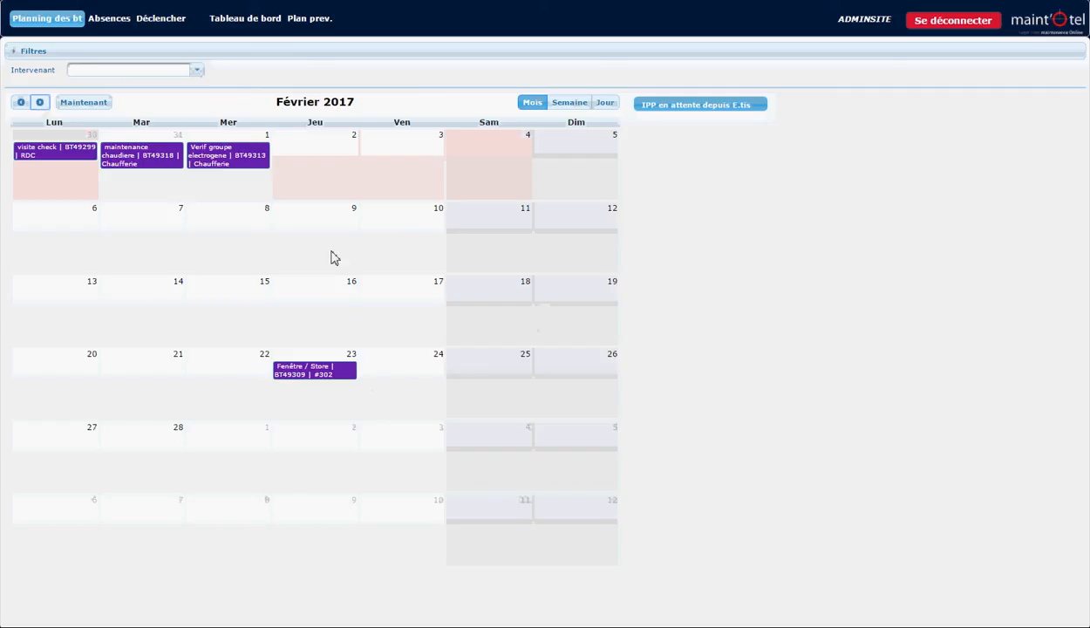
left_click(20, 104)
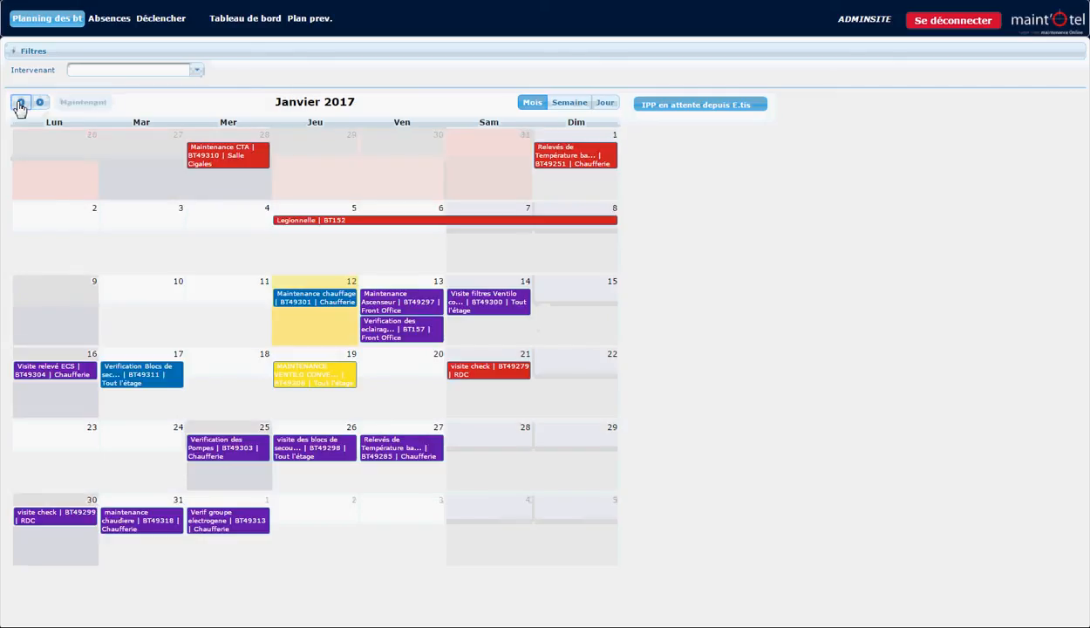
left_click(568, 104)
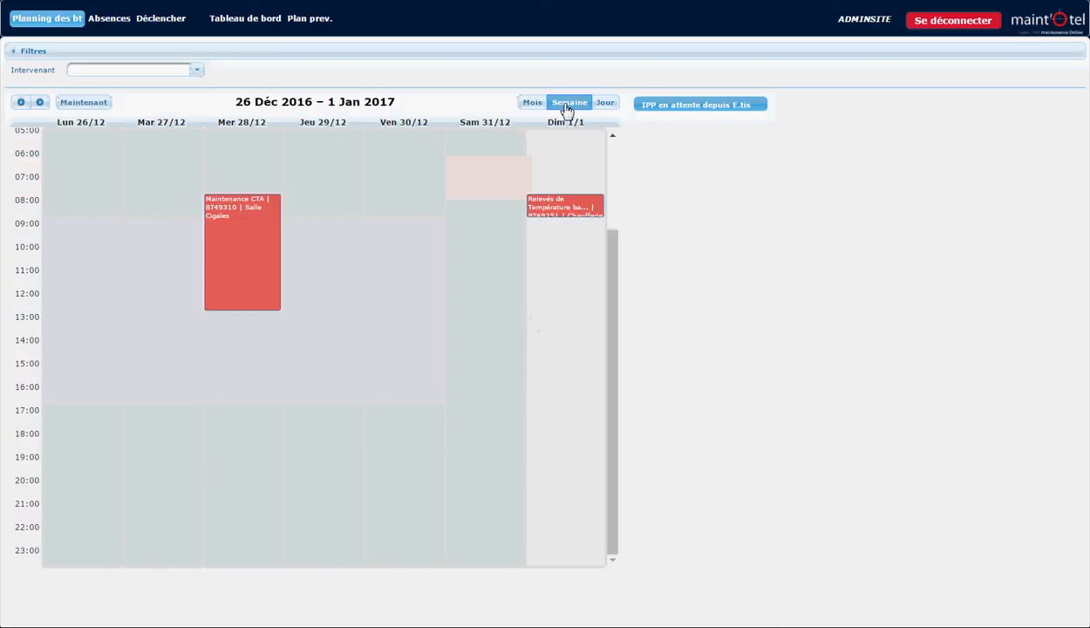
left_click(610, 107)
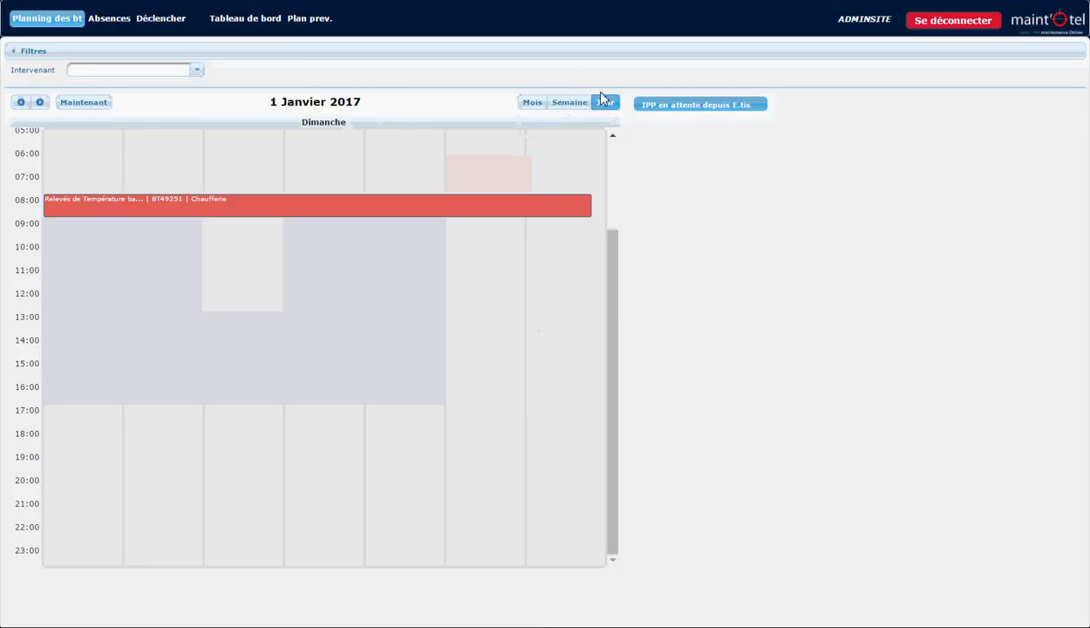
left_click(952, 25)
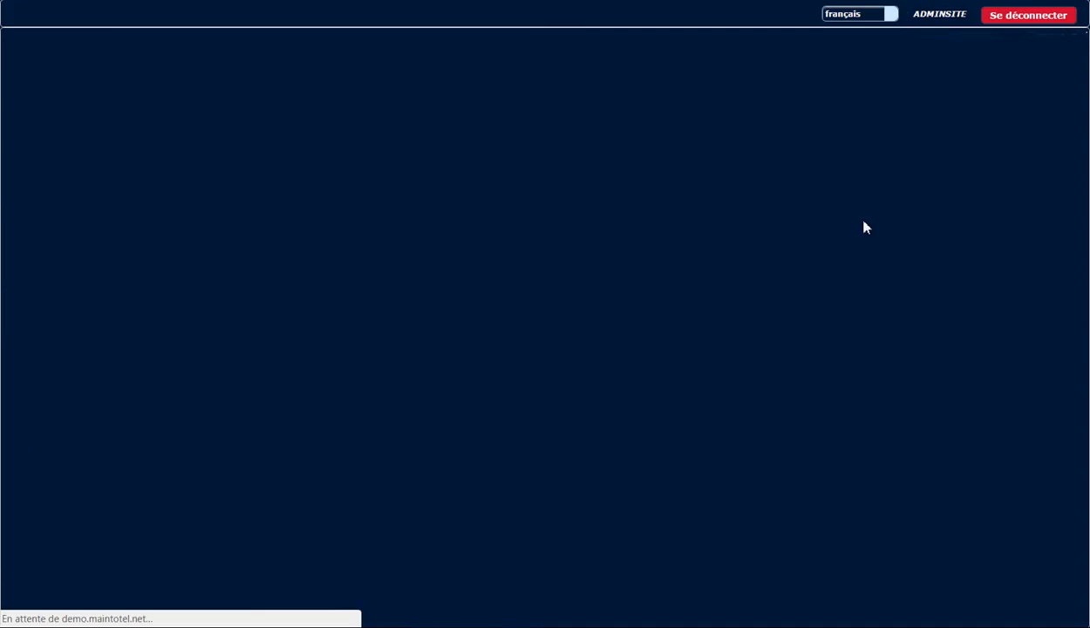